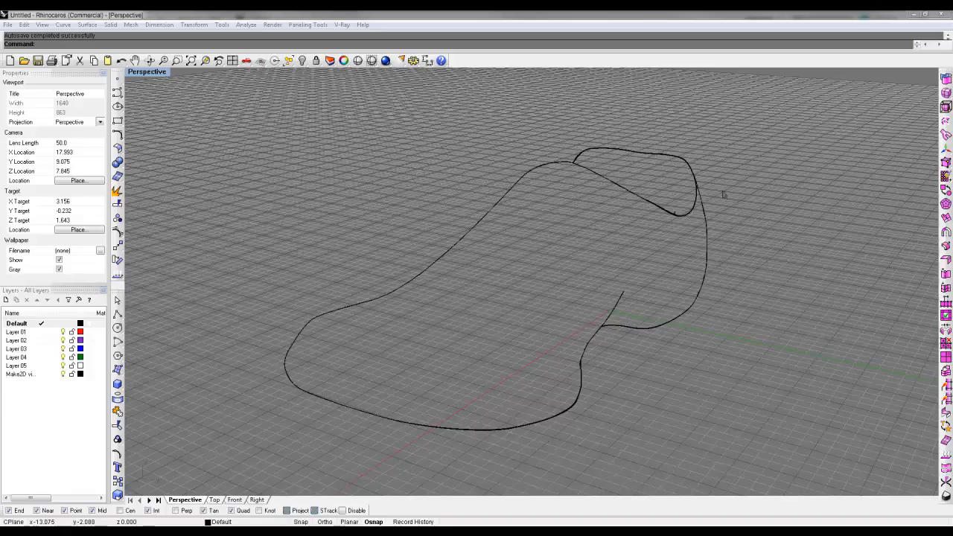
# Step: Set the Perspective view to shaded display with the shoe seen at a three-quarter angle from the toe
pyautogui.moveTo(722, 195); pyautogui.dragTo(752, 182, button='right')
pyautogui.moveTo(600, 288); pyautogui.dragTo(563, 285, button='right')
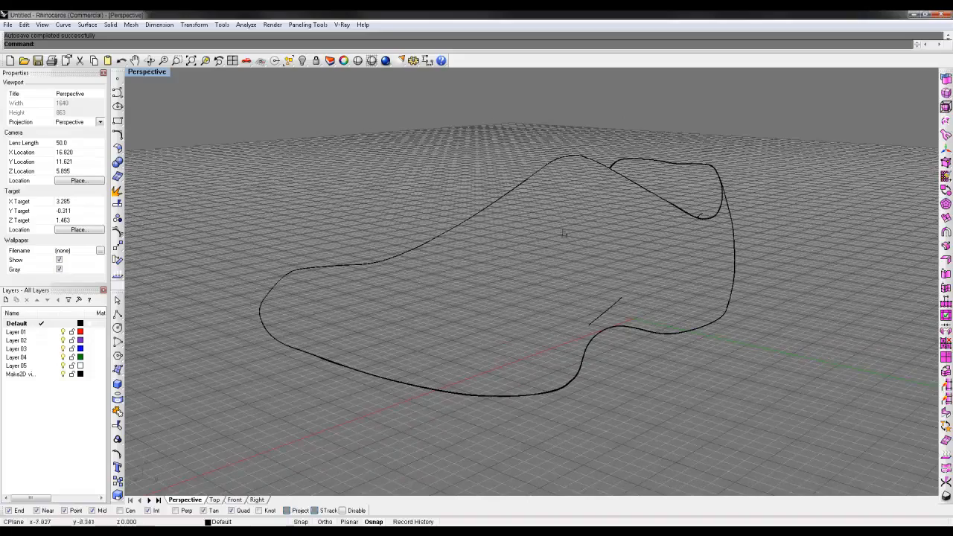
pyautogui.moveTo(543, 243)
pyautogui.mouseDown(button='right')
pyautogui.moveTo(525, 241)
pyautogui.moveTo(549, 244)
pyautogui.mouseUp(button='right')
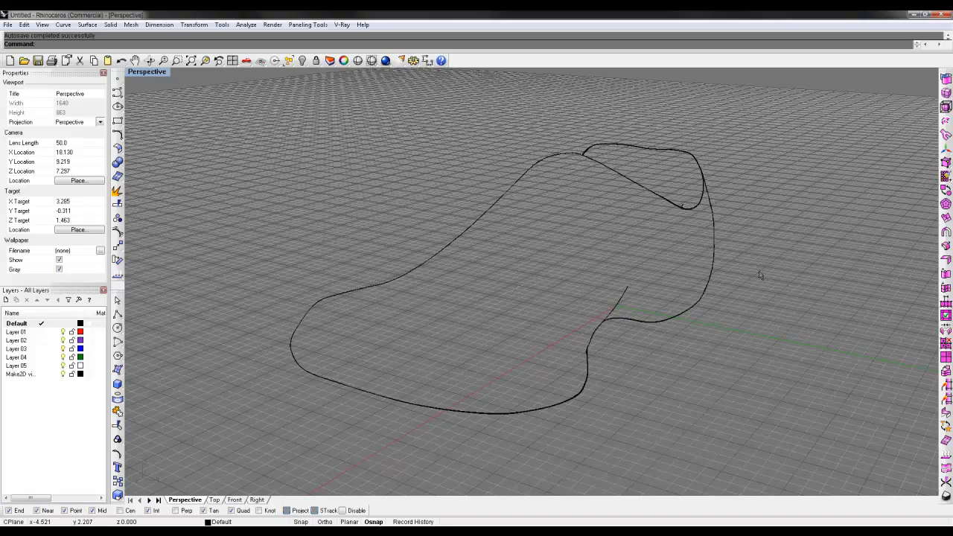
pyautogui.moveTo(726, 266); pyautogui.dragTo(728, 287, button='right')
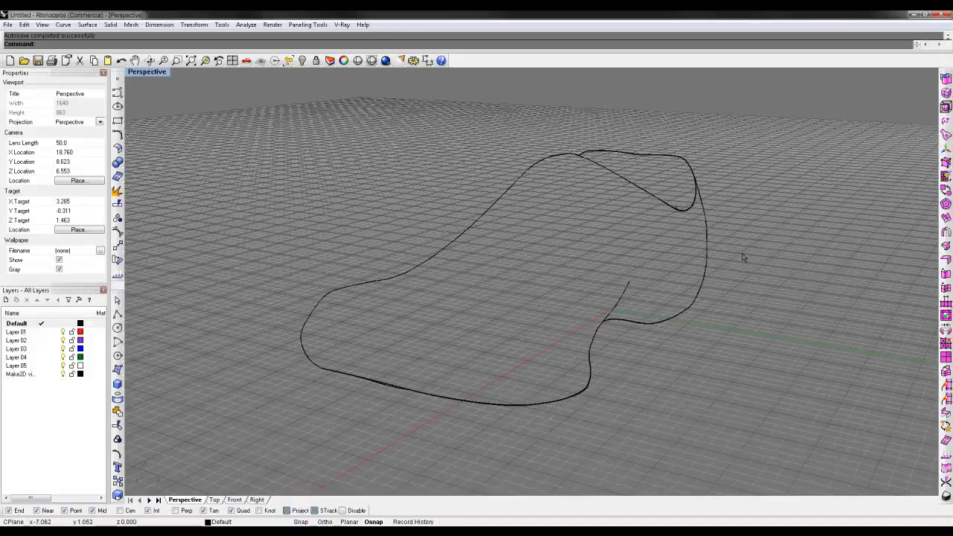
pyautogui.moveTo(742, 258); pyautogui.dragTo(413, 264, button='right')
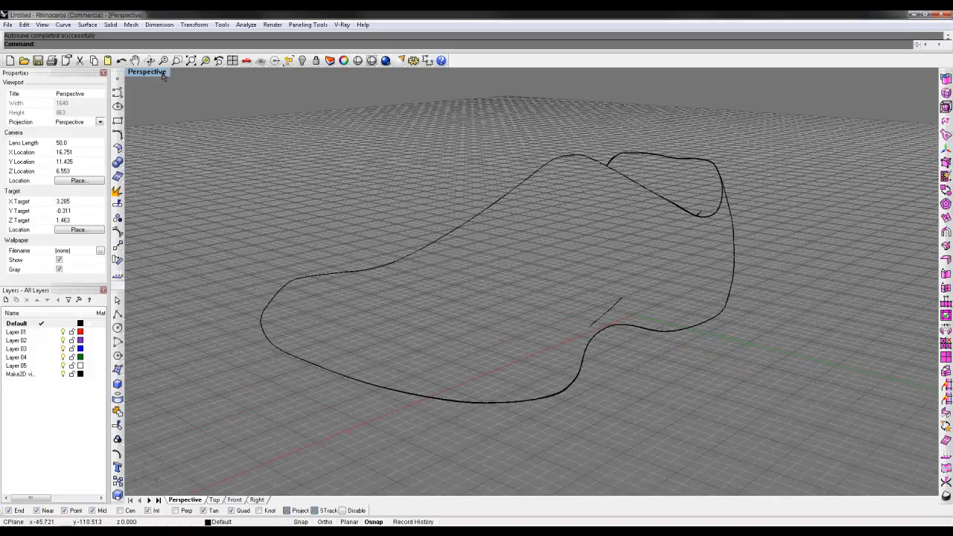
pyautogui.hotkey('ctrl', 'alt', 's')
pyautogui.moveTo(601, 191)
pyautogui.mouseDown(button='right')
pyautogui.moveTo(536, 202)
pyautogui.moveTo(382, 175)
pyautogui.moveTo(634, 195)
pyautogui.moveTo(594, 185)
pyautogui.moveTo(513, 190)
pyautogui.moveTo(610, 183)
pyautogui.moveTo(620, 169)
pyautogui.mouseUp(button='right')
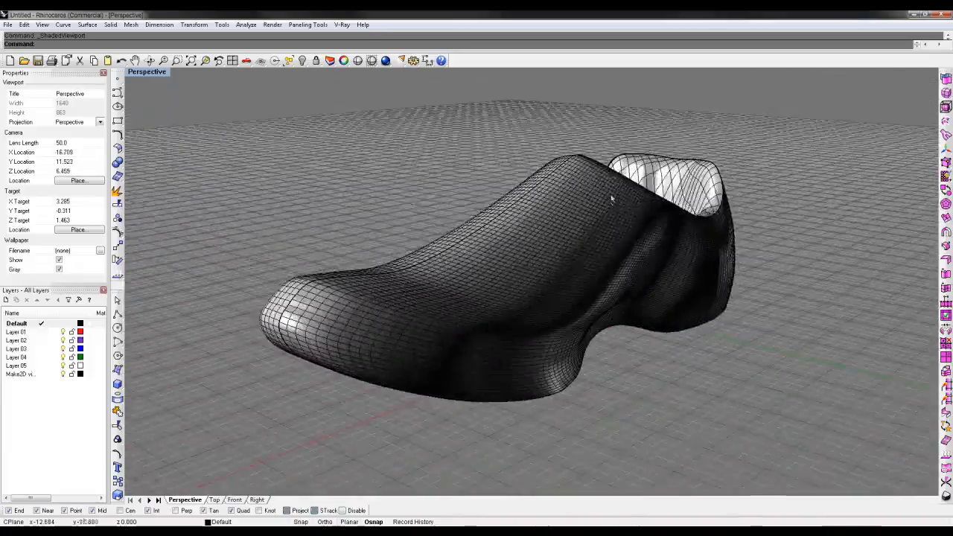
# Step: Make a 2-D drawing of the entire shoe model from the current view, with tangent edges turned off
pyautogui.hotkey('ctrl', 'a')
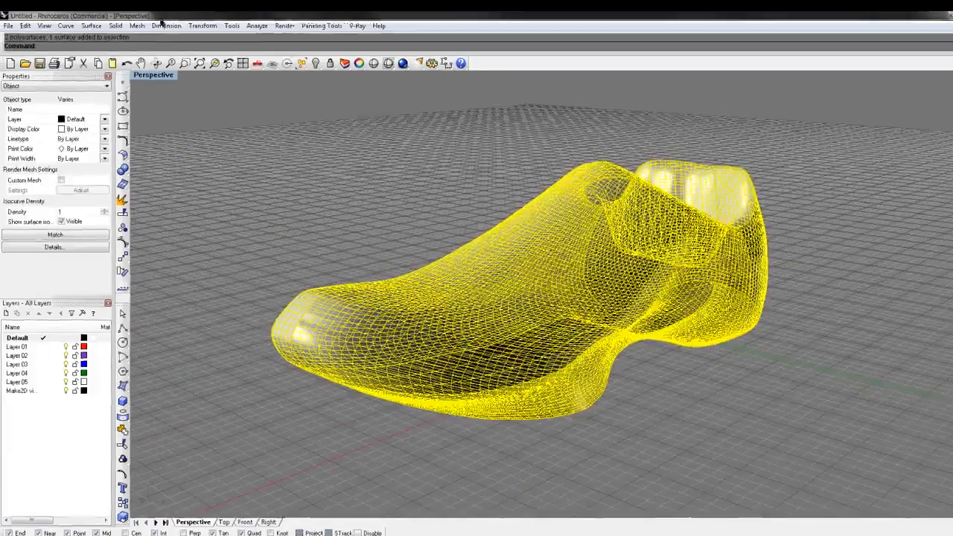
pyautogui.click(165, 26)
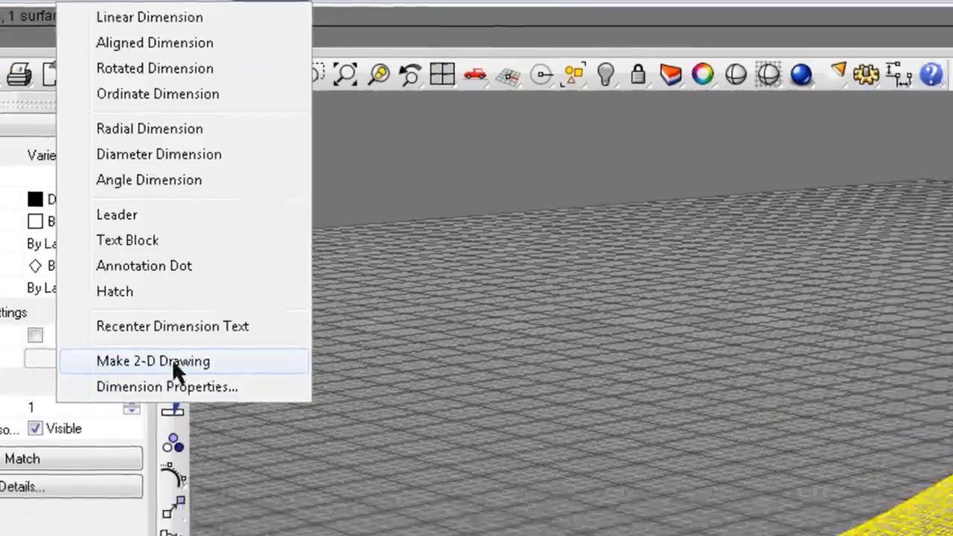
pyautogui.click(349, 414)
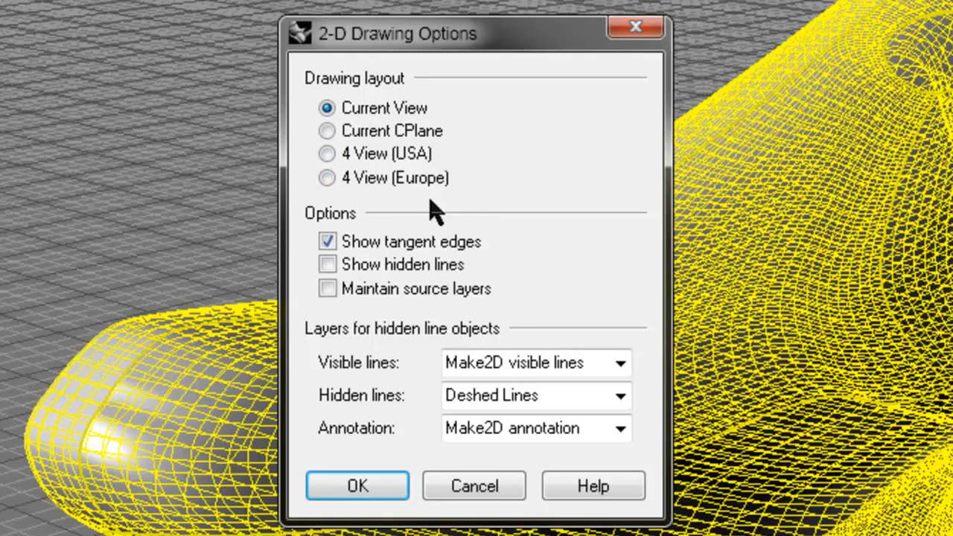
pyautogui.click(327, 154)
pyautogui.click(327, 241)
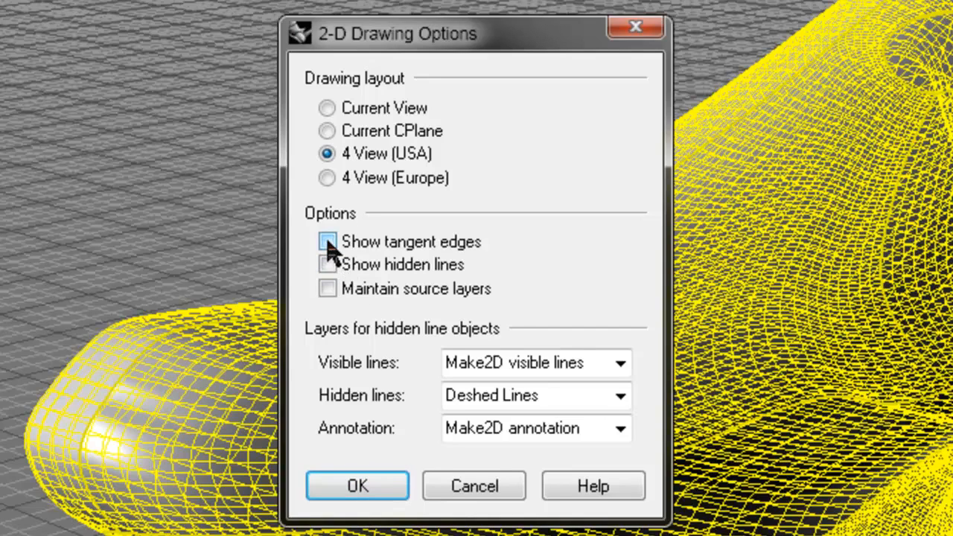
pyautogui.click(327, 109)
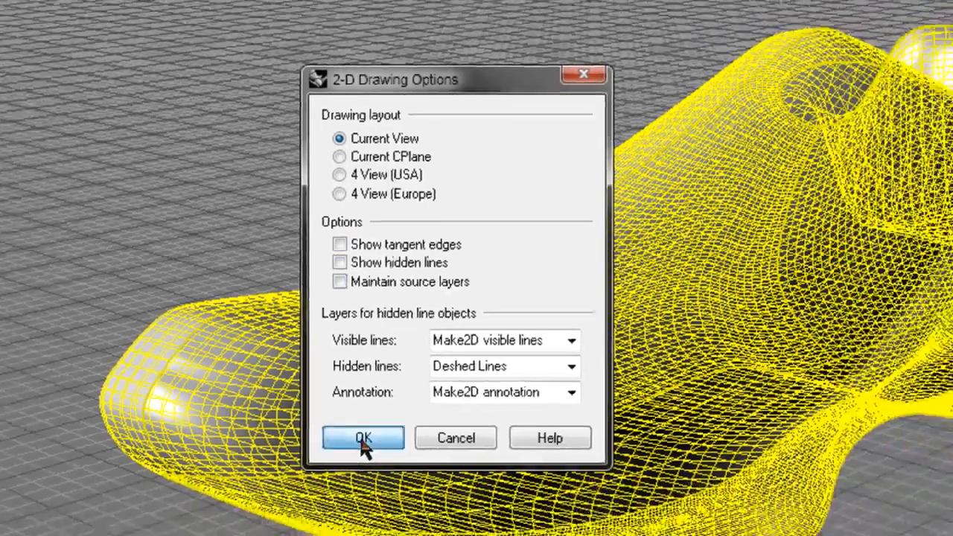
pyautogui.click(358, 487)
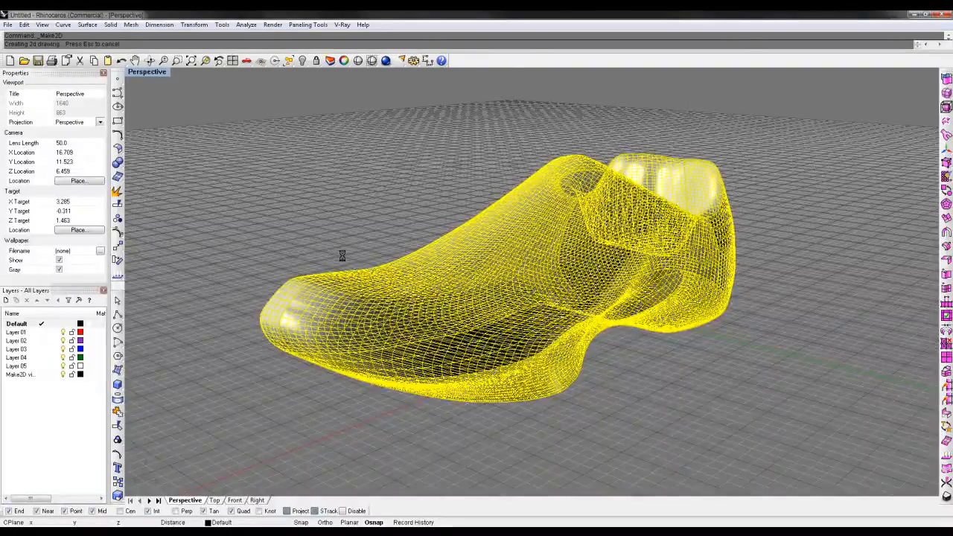
# Step: Show the Top view maximized and move the generated 2-D curves clear of the shoe model
pyautogui.doubleClick(149, 73)
pyautogui.doubleClick(139, 76)
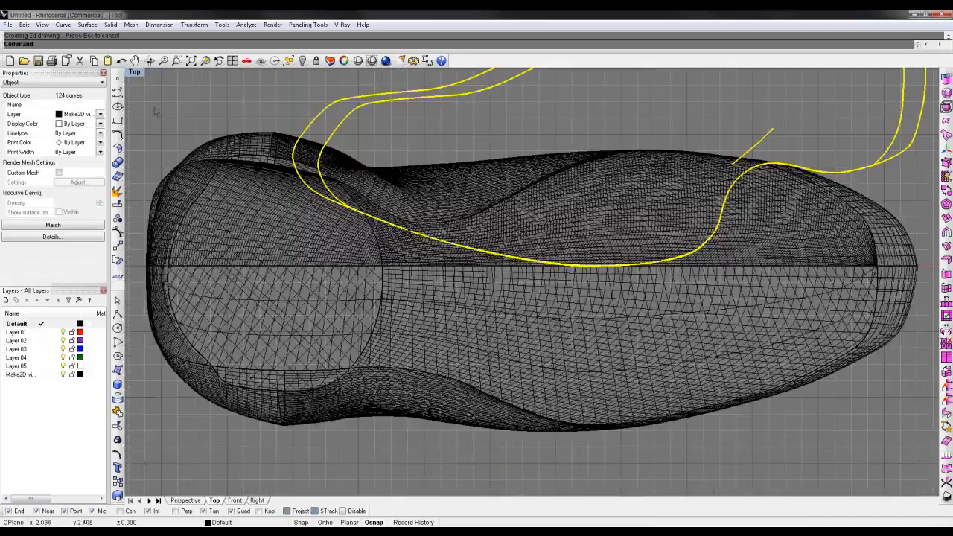
pyautogui.scroll(-8, 261, 182)
pyautogui.moveTo(274, 182); pyautogui.dragTo(512, 129)
pyautogui.scroll(6, 477, 293)
pyautogui.moveTo(689, 101); pyautogui.dragTo(567, 287, button='right')
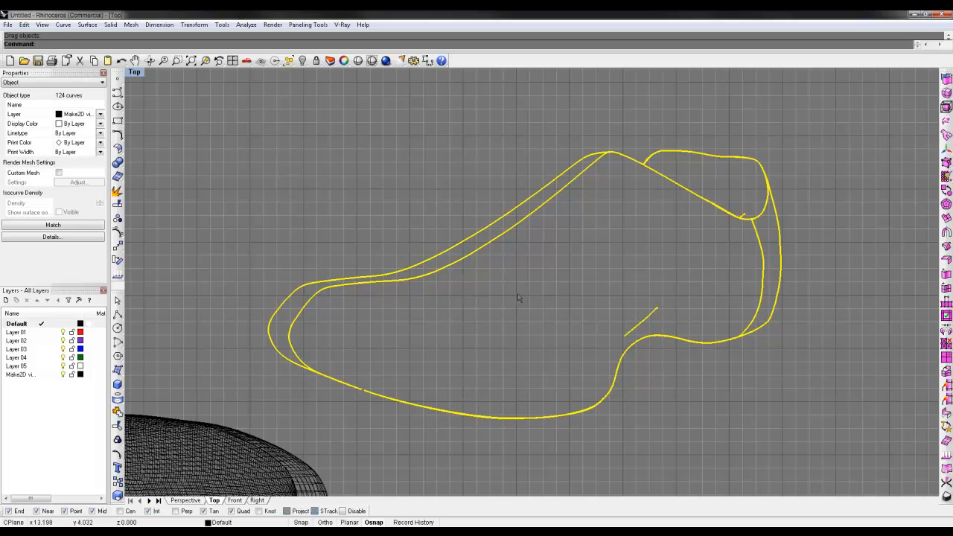
pyautogui.click(502, 254)
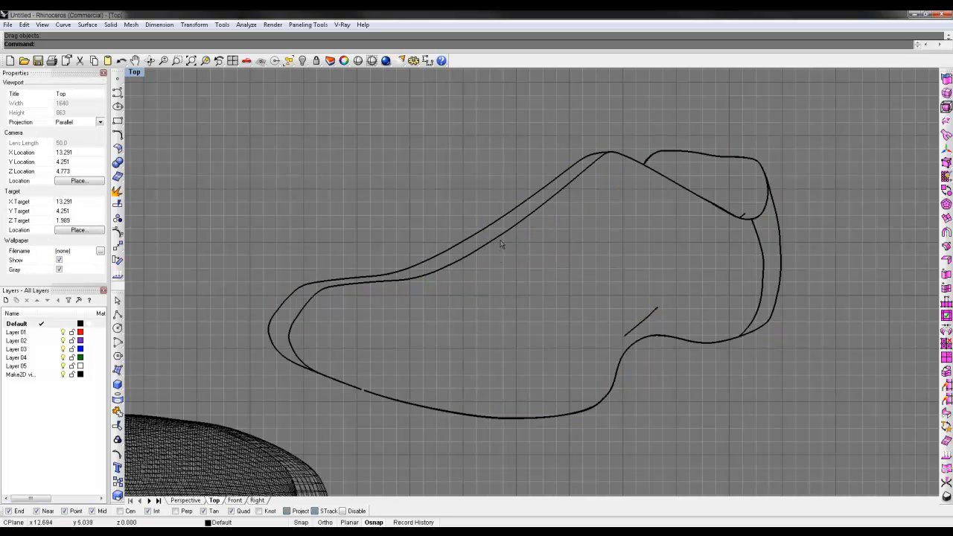
# Step: Try deleting the inner toe-to-instep curve of the 2-D drawing, and undo the deletion
pyautogui.click(501, 241)
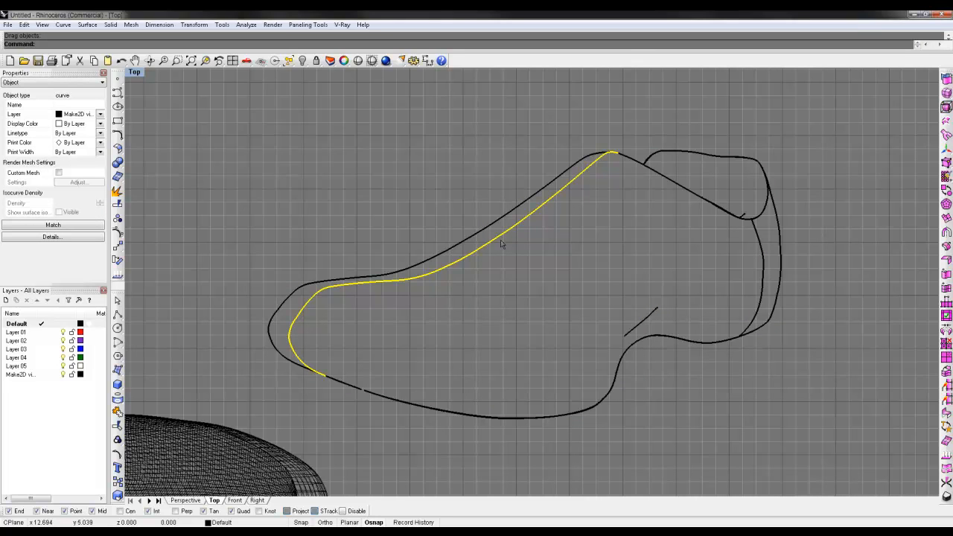
pyautogui.press('Delete')
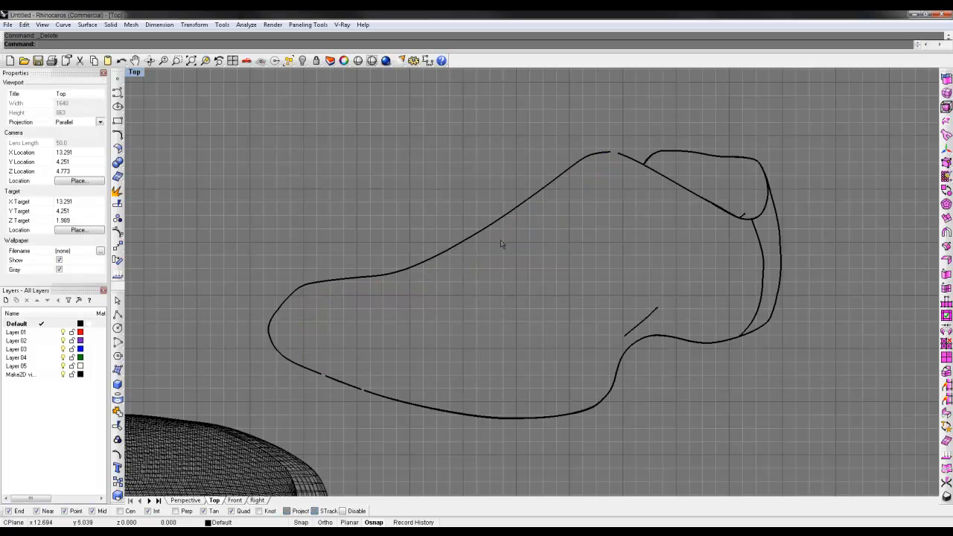
pyautogui.hotkey('ctrl', 'z')
# Step: Trim away the inner toe-to-instep curve, using the outer outline curve as the cutting object
pyautogui.scroll(3, 613, 143)
pyautogui.scroll(10, 617, 156)
pyautogui.hotkey('ctrl', 't')
pyautogui.click(320, 195)
pyautogui.scroll(-10, 328, 256)
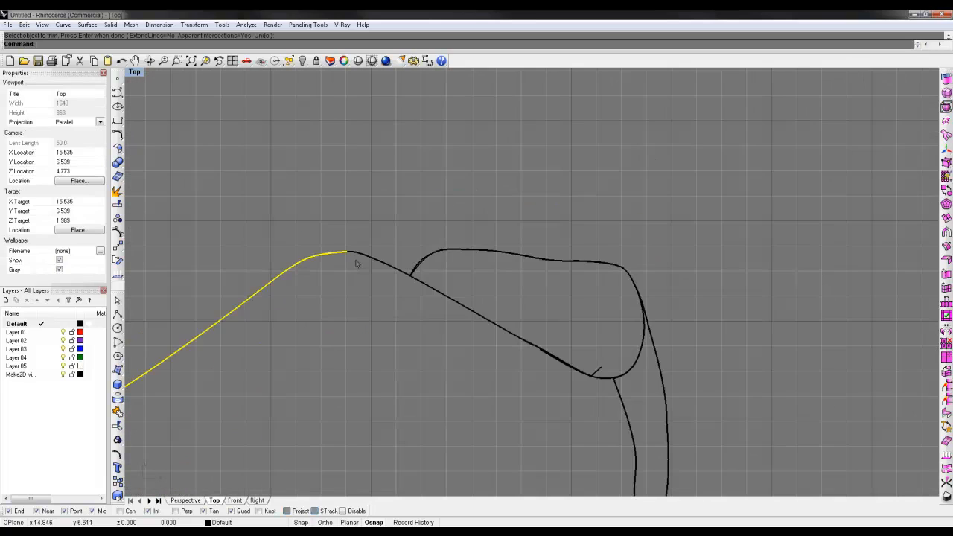
pyautogui.rightClick(355, 263)
pyautogui.scroll(-5, 355, 263)
pyautogui.moveTo(382, 311); pyautogui.dragTo(457, 279, button='right')
pyautogui.scroll(4, 452, 351)
pyautogui.press('Escape')
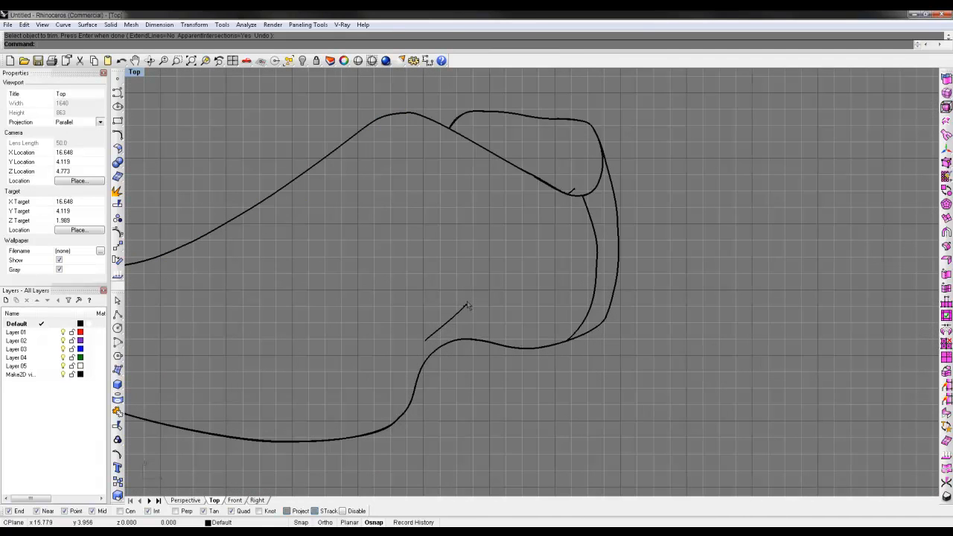
# Step: Delete the inner heel curve and the short stray line at the lower bend of the shoe opening
pyautogui.click(463, 309)
pyautogui.click(588, 262)
pyautogui.press('Delete')
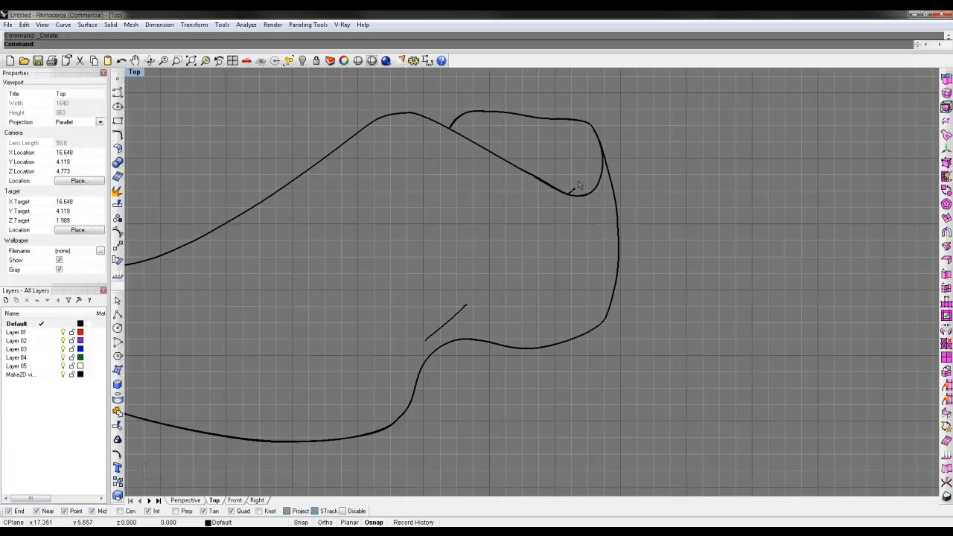
pyautogui.scroll(12, 578, 186)
pyautogui.moveTo(584, 187); pyautogui.dragTo(560, 249)
pyautogui.press('Delete')
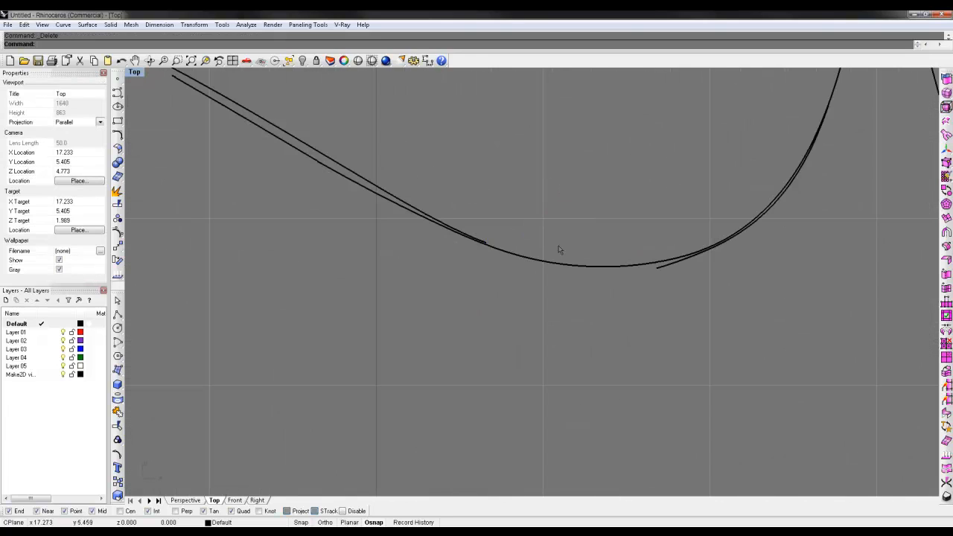
# Step: Delete overlapping curve fragments just below the slanted edge of the shoe opening
pyautogui.scroll(-6, 560, 250)
pyautogui.click(373, 301)
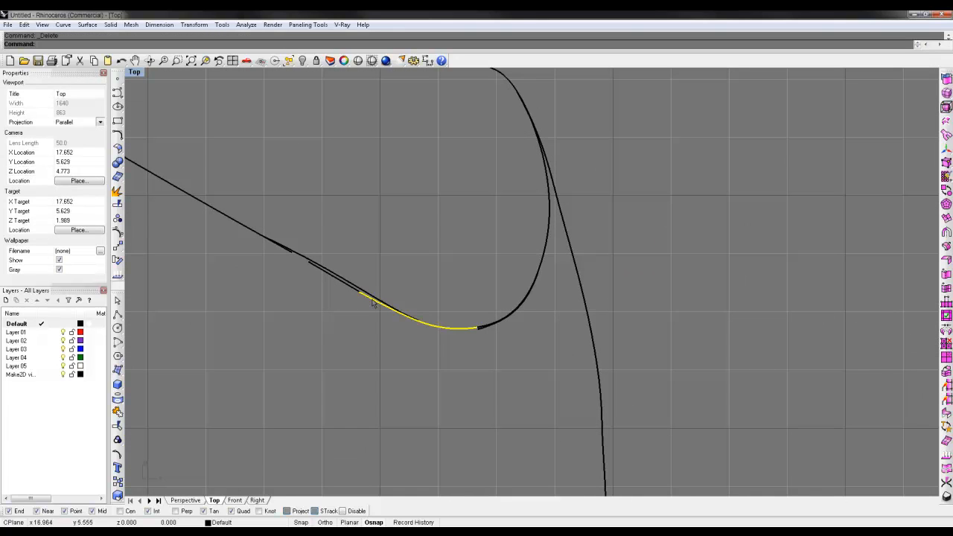
pyautogui.click(356, 296)
pyautogui.click(354, 290)
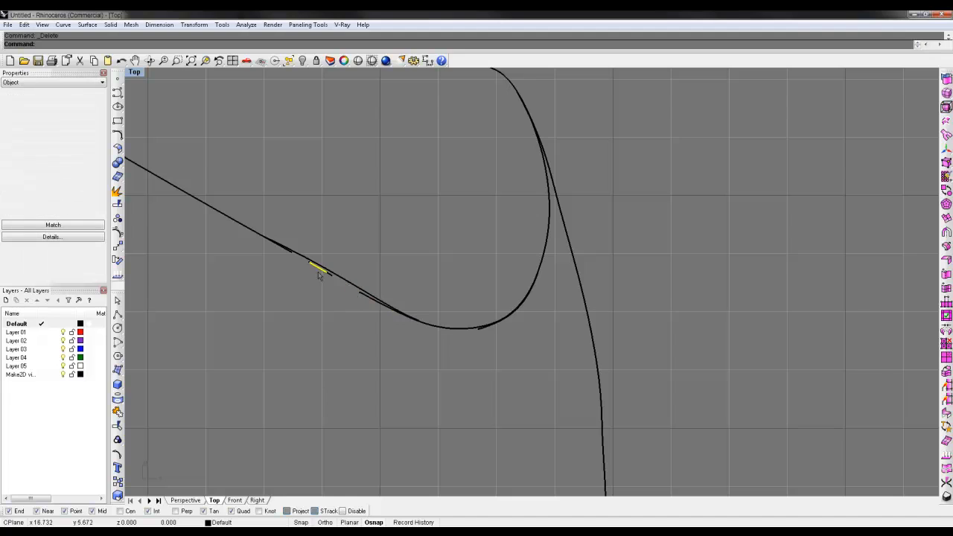
pyautogui.press('Delete')
# Step: Try deleting the longer overlapping curve on the slanted opening edge, and undo the deletion
pyautogui.scroll(4, 329, 274)
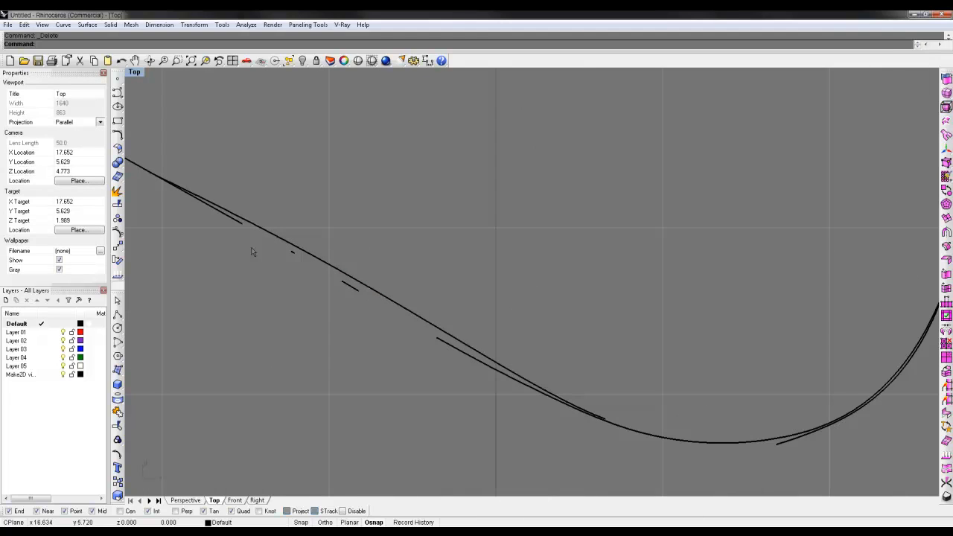
pyautogui.click(236, 226)
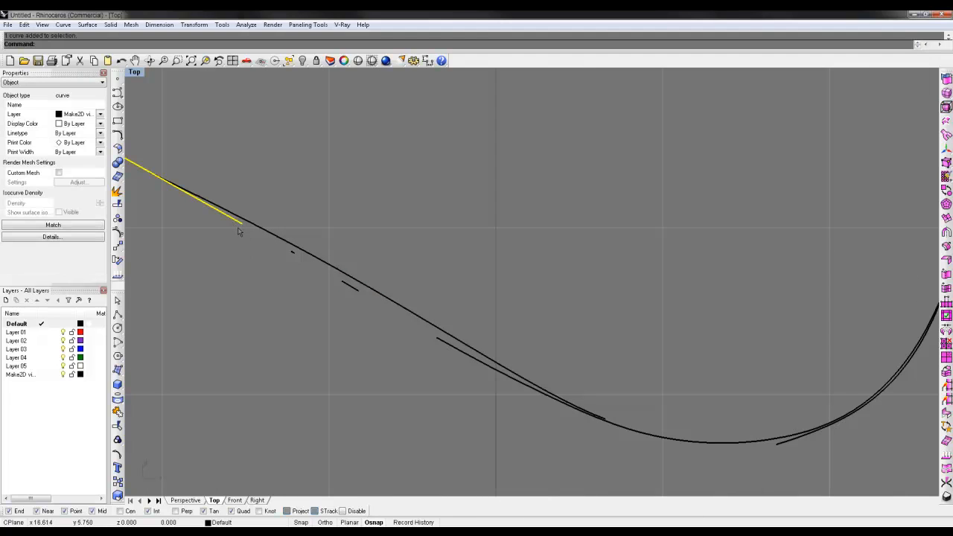
pyautogui.press('Delete')
pyautogui.scroll(-6, 238, 228)
pyautogui.moveTo(239, 227); pyautogui.dragTo(394, 310, button='right')
pyautogui.hotkey('ctrl', 'z')
# Step: Trim the overhanging end of the lower overlapping curve on the slanted opening edge against the upper line
pyautogui.scroll(2, 394, 313)
pyautogui.click(398, 313)
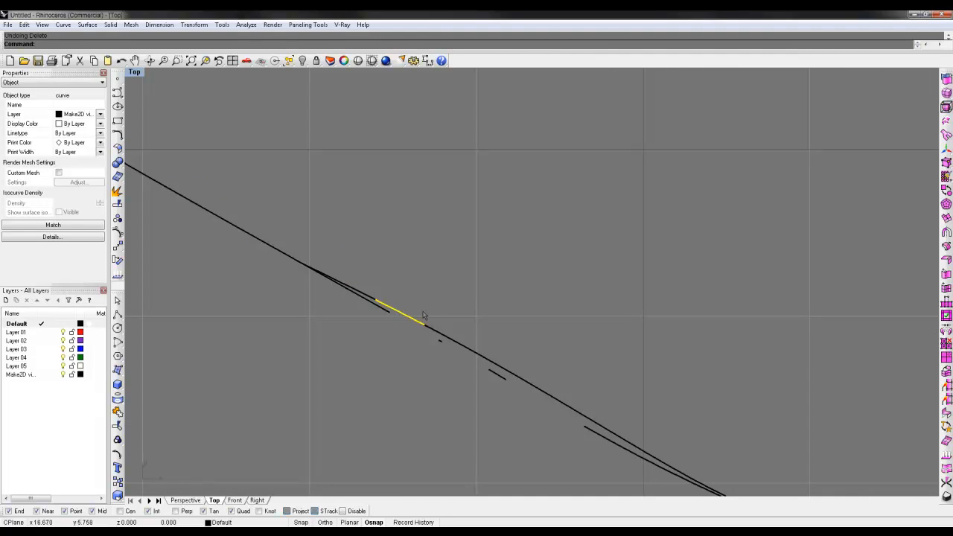
pyautogui.click(378, 301)
pyautogui.scroll(6, 372, 300)
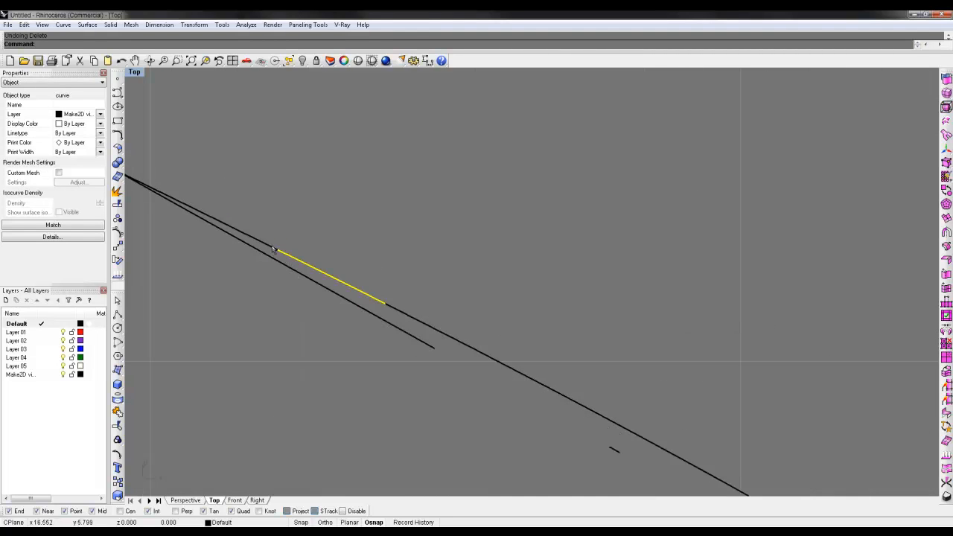
pyautogui.click(266, 245)
pyautogui.hotkey('ctrl', 't')
pyautogui.click(328, 289)
pyautogui.scroll(-2, 369, 364)
pyautogui.press('Return')
pyautogui.scroll(-12, 369, 369)
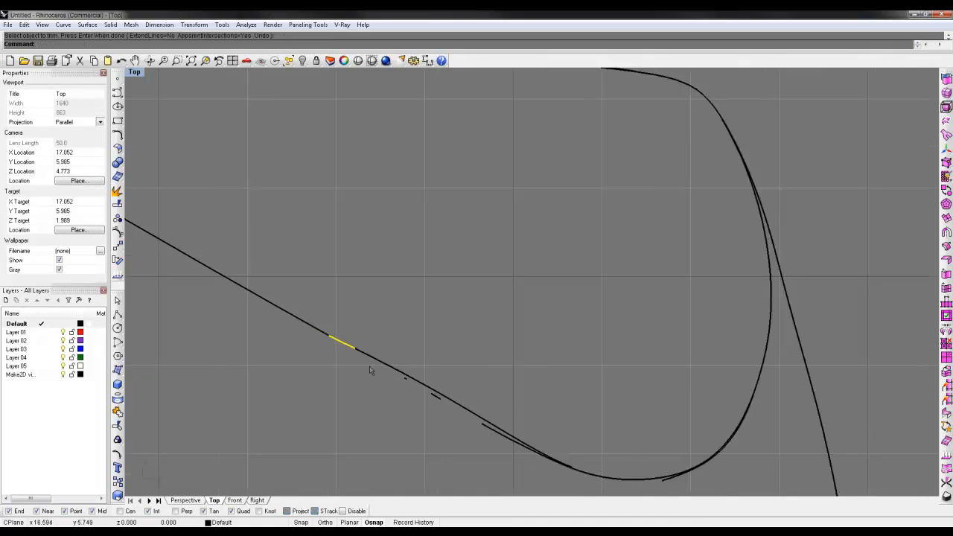
pyautogui.press('Escape')
# Step: Delete the tiny leftover fragments beneath the slanted opening edge, keeping the continuous edge line
pyautogui.moveTo(369, 369); pyautogui.dragTo(411, 337, button='right')
pyautogui.moveTo(383, 300); pyautogui.dragTo(447, 368)
pyautogui.scroll(4, 447, 369)
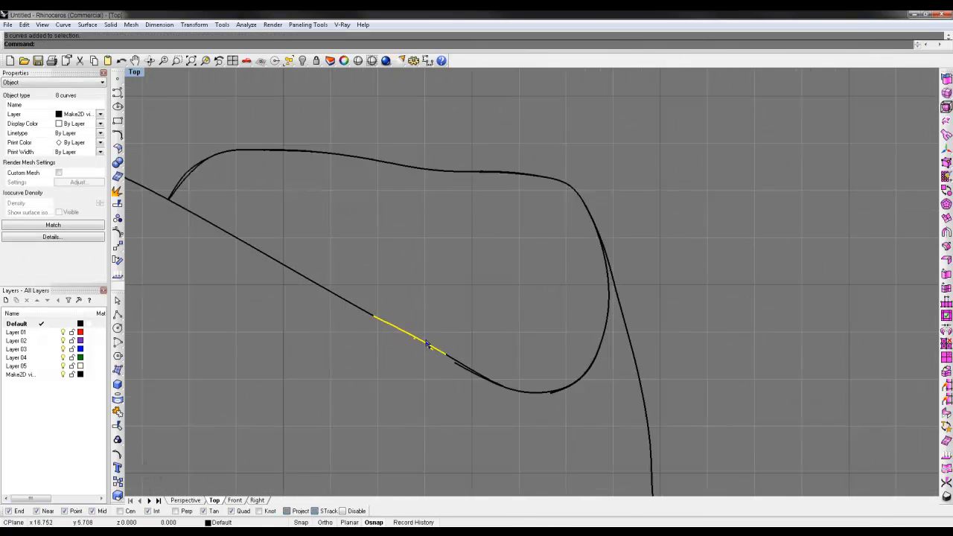
pyautogui.scroll(-4, 461, 366)
pyautogui.moveTo(477, 364); pyautogui.dragTo(386, 315, button='right')
pyautogui.scroll(3, 377, 342)
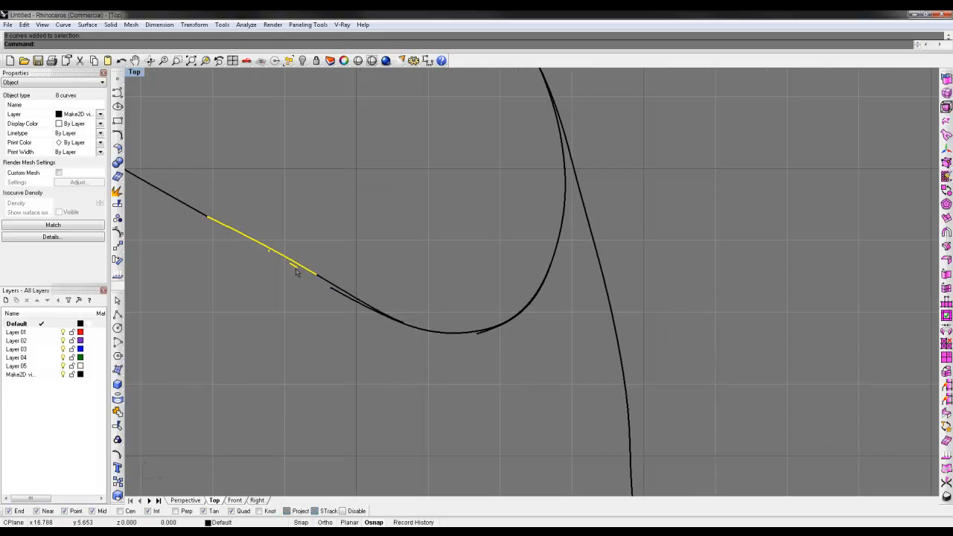
pyautogui.click(295, 271)
pyautogui.press('Delete')
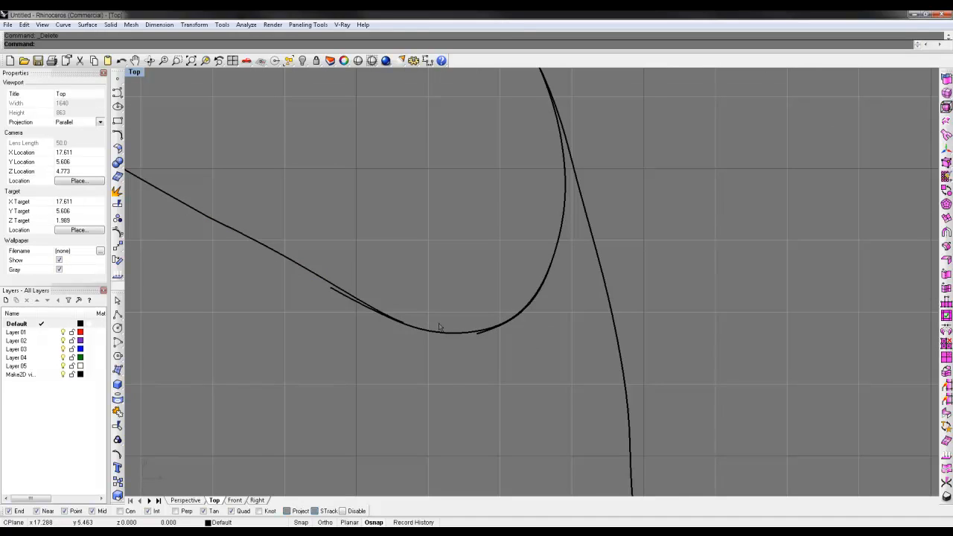
# Step: Delete the stray overlapping curve end at the lower bend of the shoe opening
pyautogui.click(385, 316)
pyautogui.scroll(2, 417, 331)
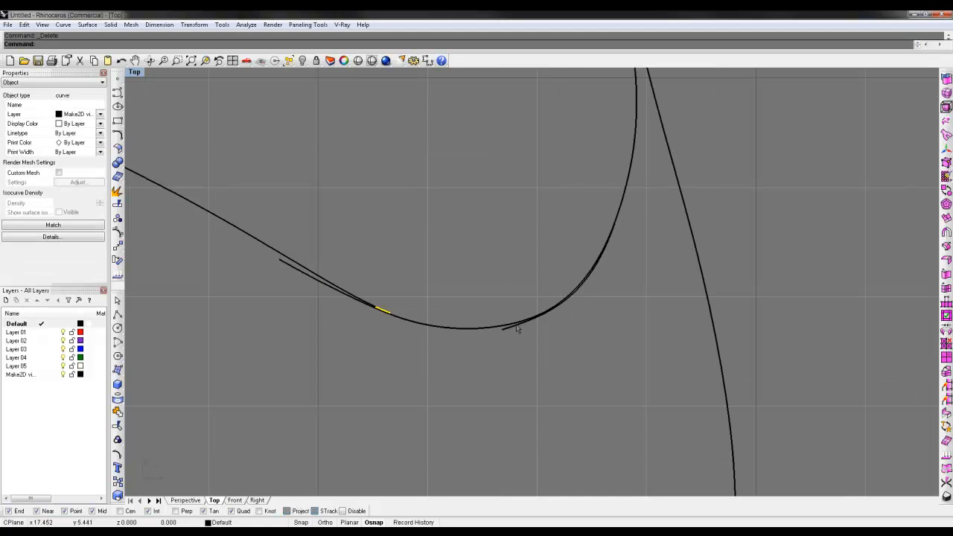
pyautogui.click(517, 328)
pyautogui.click(497, 345)
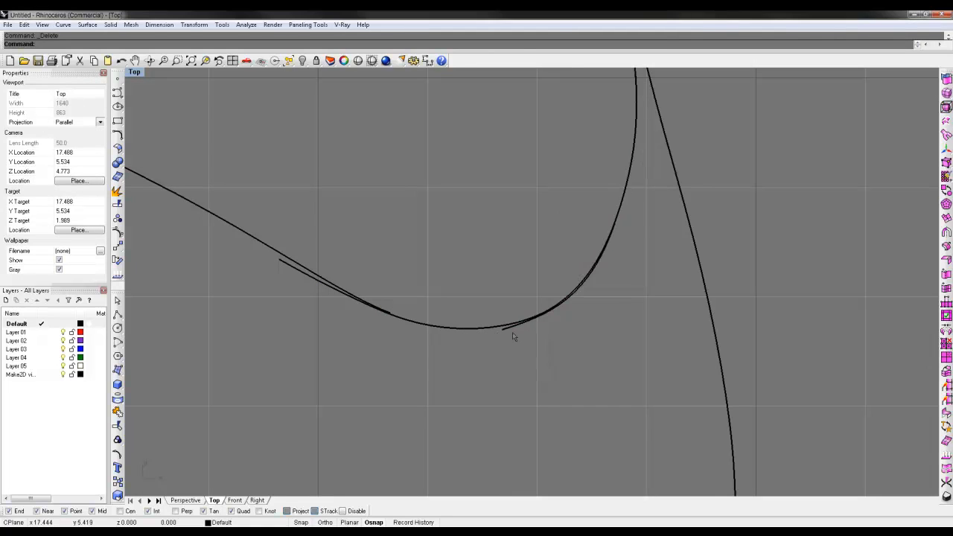
pyautogui.click(512, 332)
pyautogui.press('Delete')
pyautogui.scroll(-12, 714, 299)
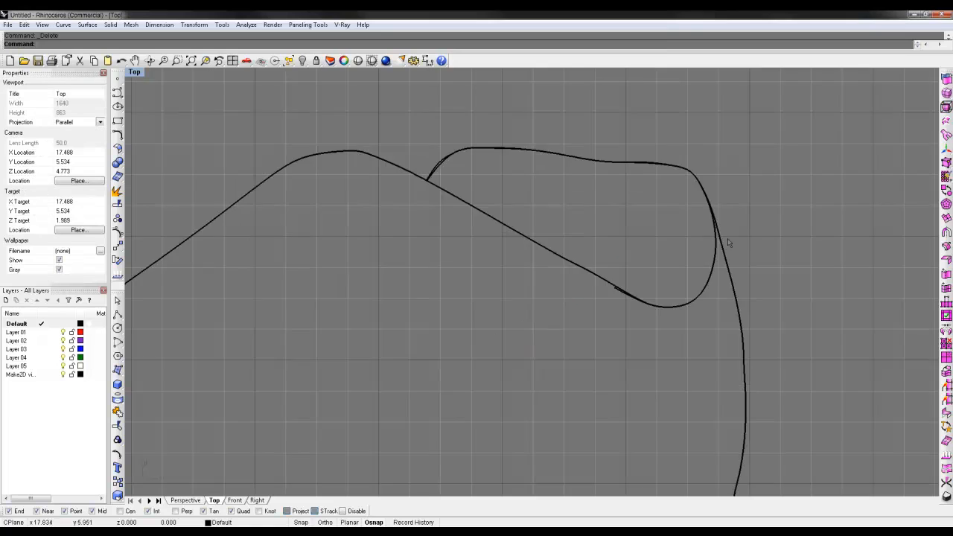
# Step: Delete the three duplicate curve segments along the rear upper edge of the shoe opening
pyautogui.moveTo(728, 240); pyautogui.dragTo(704, 302, button='right')
pyautogui.moveTo(691, 239); pyautogui.dragTo(675, 253)
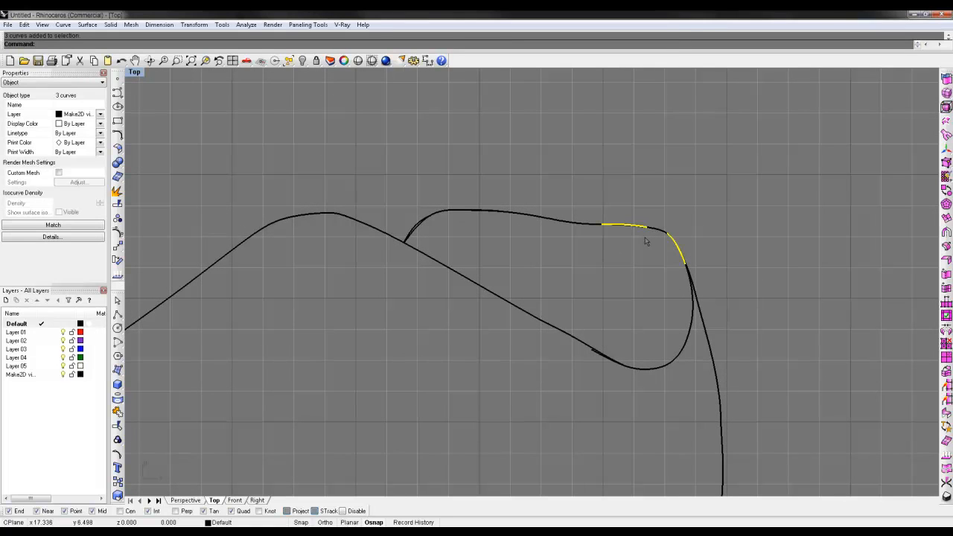
pyautogui.press('Delete')
pyautogui.hotkey('ctrl', 'z')
pyautogui.press('Delete')
# Step: Restore the four-viewport layout and bring the whole cleaned 2-D shoe outline into the Top view
pyautogui.doubleClick(135, 72)
pyautogui.scroll(-8, 333, 177)
pyautogui.moveTo(344, 201); pyautogui.dragTo(374, 151, button='right')
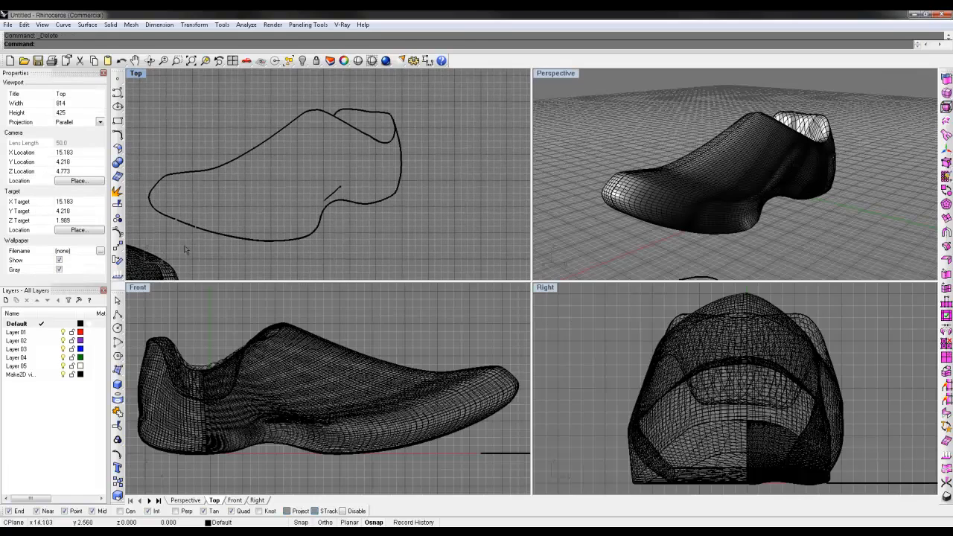
# Step: Model a solid cube beside the heel of the 2-D shoe outline in the Top view
pyautogui.click(117, 384)
pyautogui.click(434, 204)
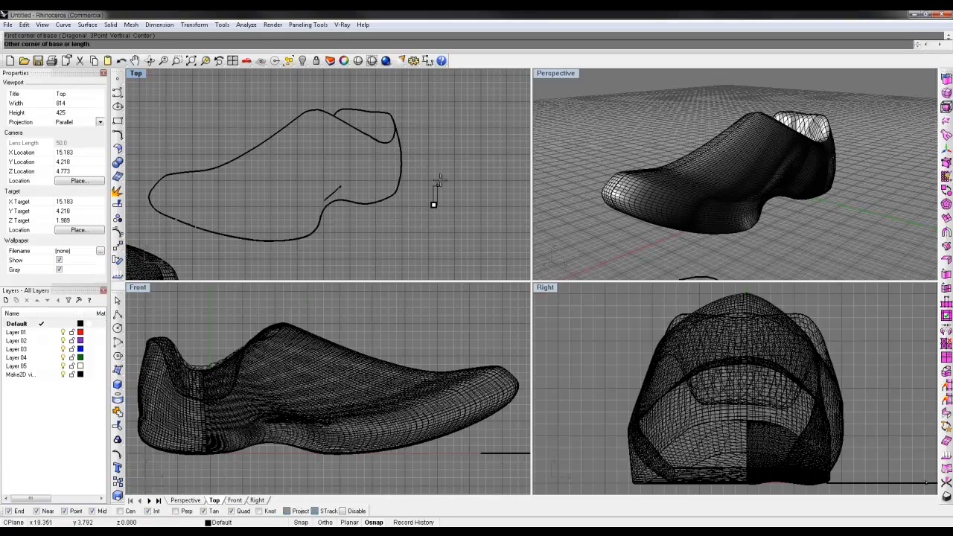
pyautogui.click(477, 160)
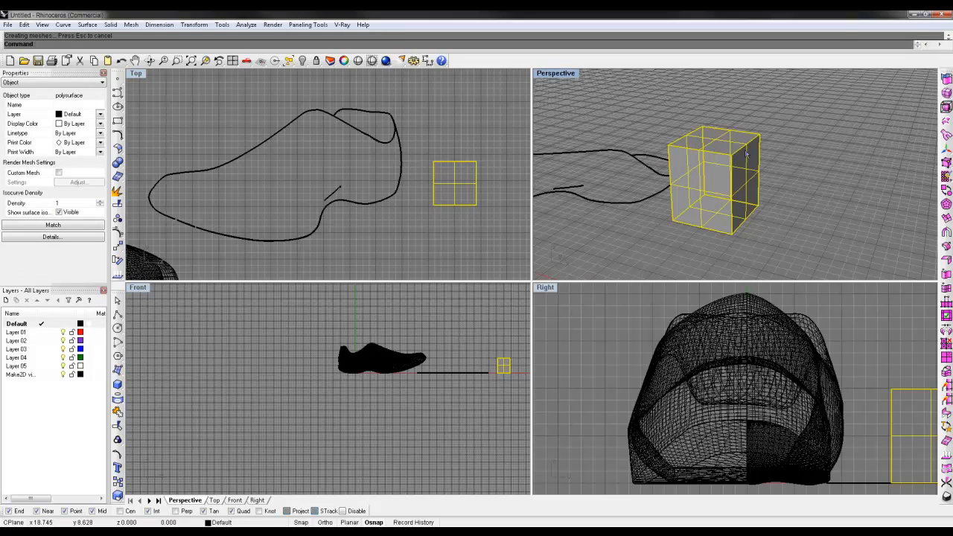
# Step: Generate a 2-D drawing of the cube from the Perspective view with the Current View layout
pyautogui.press('Return')
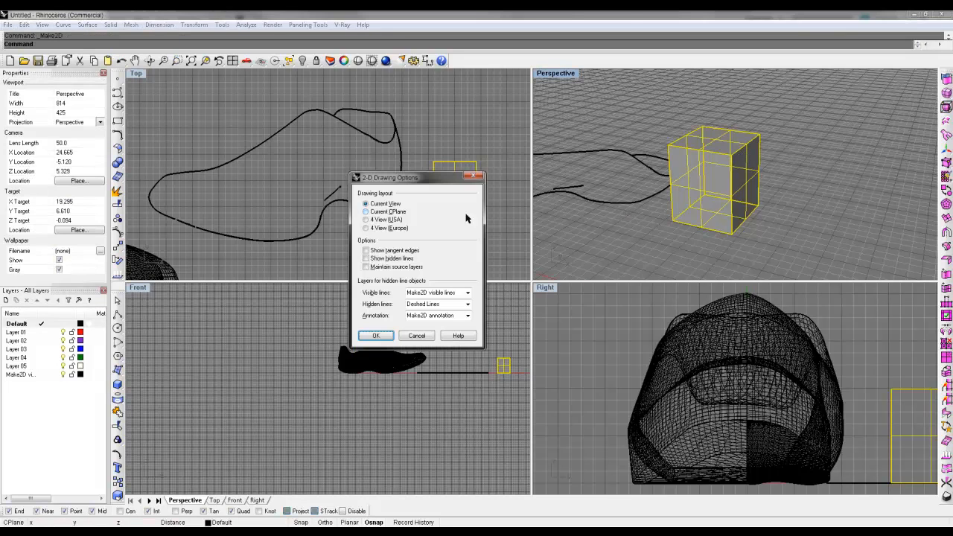
pyautogui.press('Return')
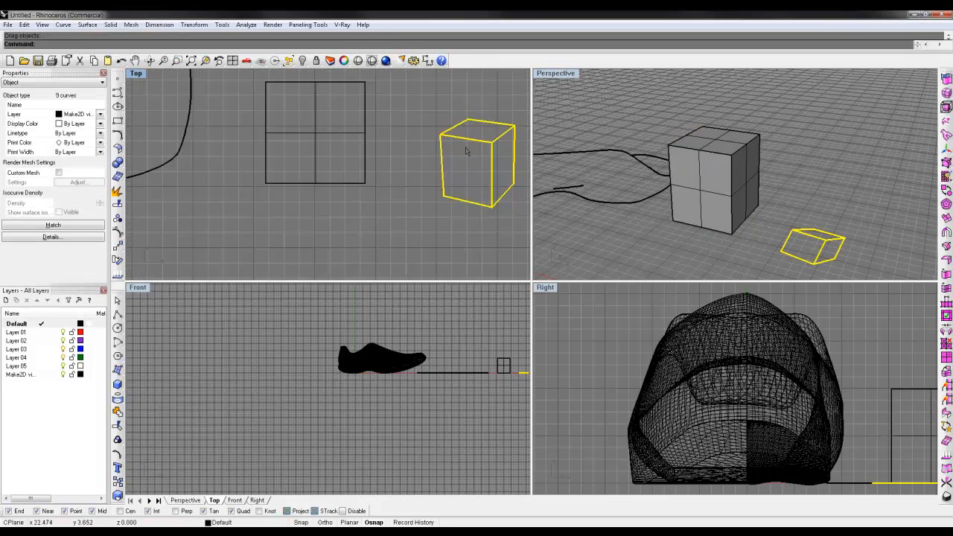
pyautogui.scroll(-3, 435, 132)
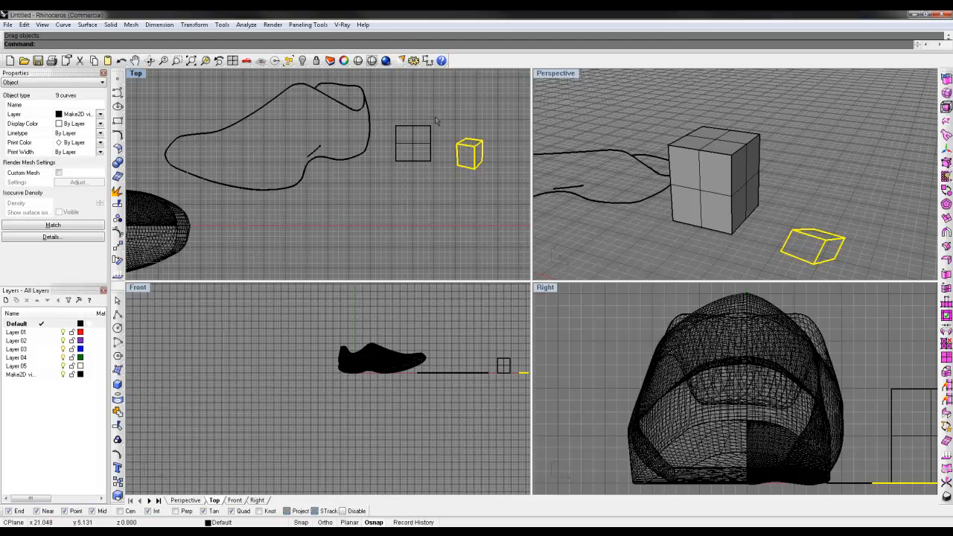
# Step: Delete the solid cube and move its 2-D drawing to just below the shoe outline's heel
pyautogui.click(429, 143)
pyautogui.press('Delete')
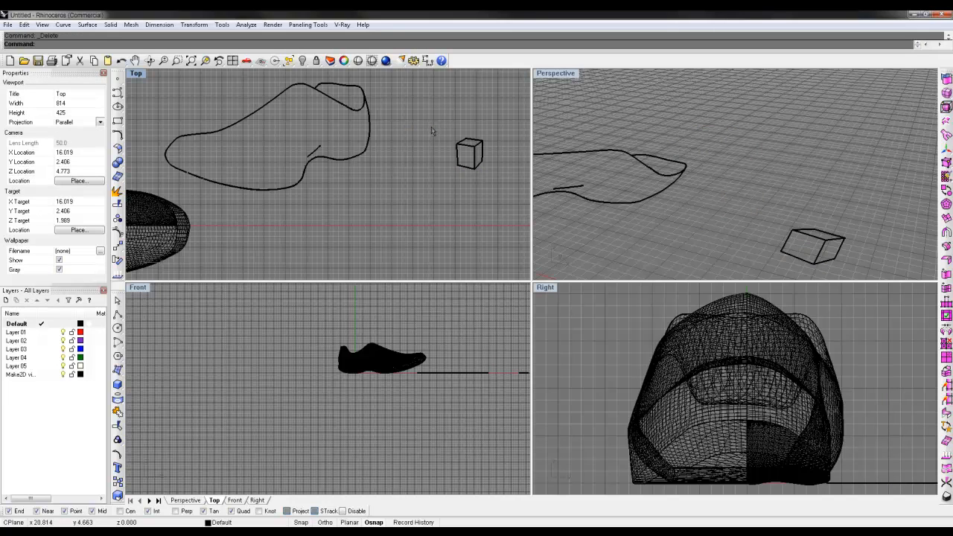
pyautogui.moveTo(434, 127); pyautogui.dragTo(335, 206)
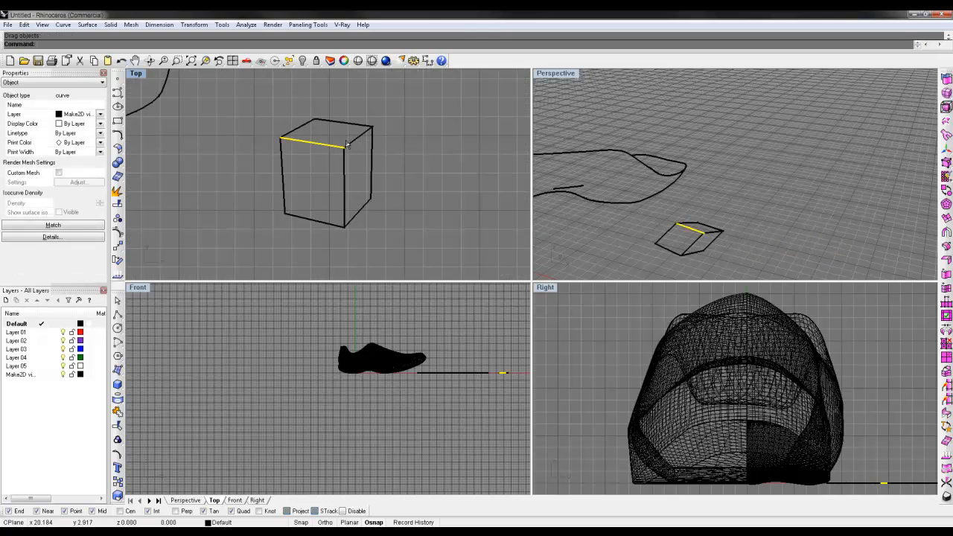
# Step: Examine the separate edge curves that make up the cube's 2-D drawing
pyautogui.click(353, 124)
pyautogui.click(303, 123)
pyautogui.click(285, 165)
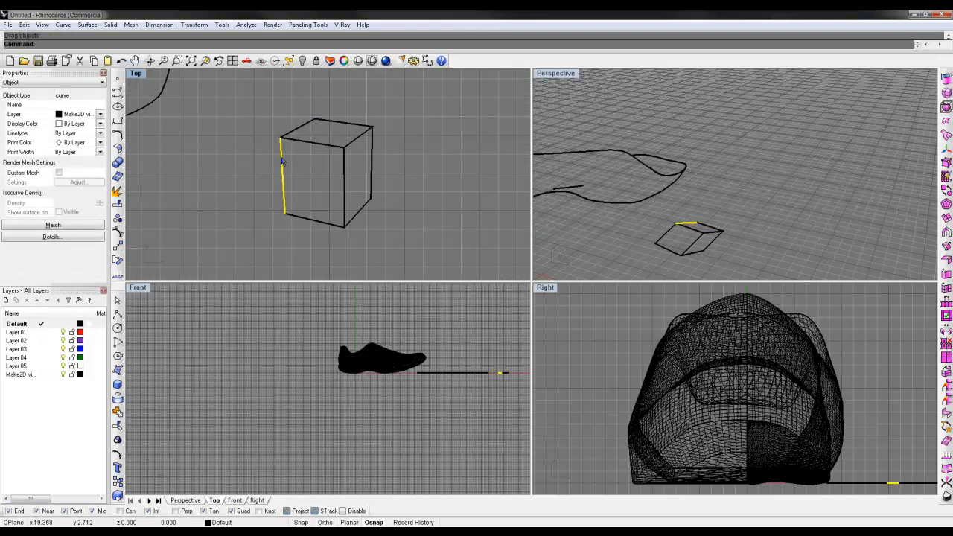
pyautogui.click(313, 215)
pyautogui.click(358, 211)
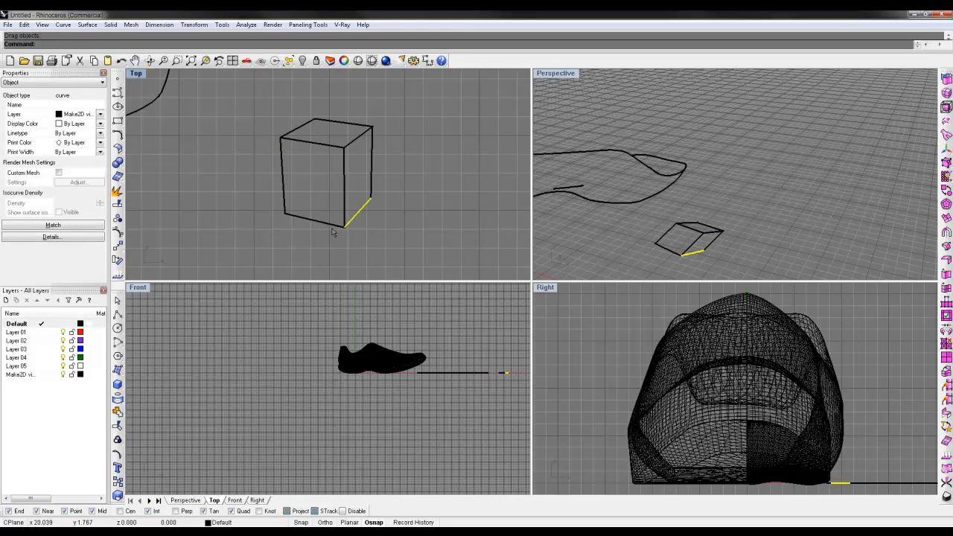
pyautogui.click(331, 224)
pyautogui.click(356, 213)
pyautogui.click(371, 171)
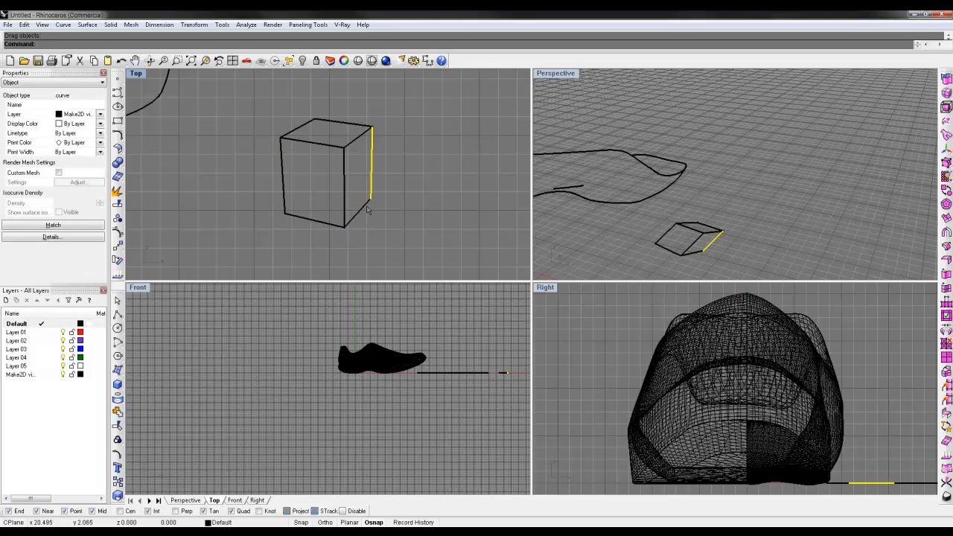
pyautogui.click(363, 206)
pyautogui.click(313, 219)
# Step: Join the outer edge curves of the cube drawing into one closed silhouette
pyautogui.click(284, 175)
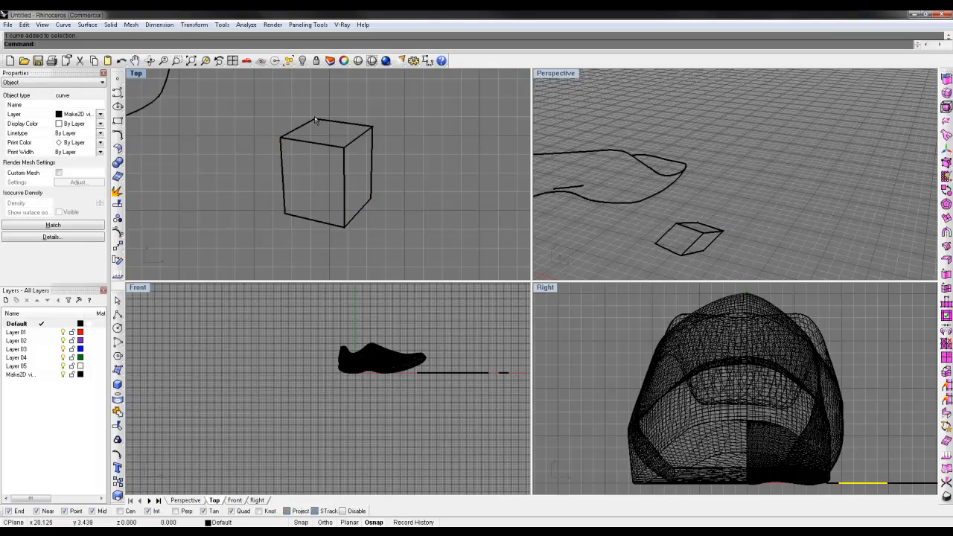
pyautogui.click(316, 120)
pyautogui.keyDown('shift'); pyautogui.moveTo(364, 222); pyautogui.dragTo(361, 224); pyautogui.keyUp('shift')
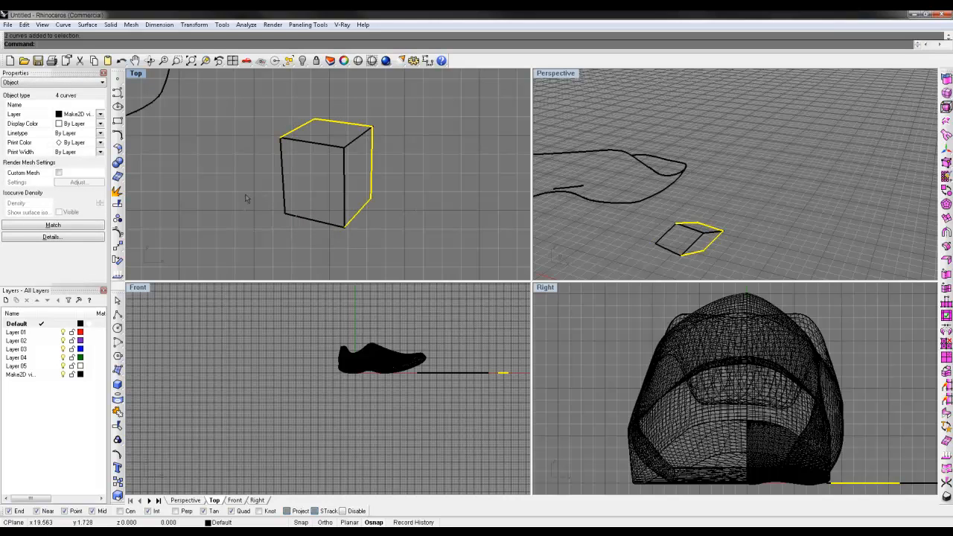
pyautogui.keyDown('shift'); pyautogui.moveTo(245, 195); pyautogui.dragTo(247, 196); pyautogui.keyUp('shift')
pyautogui.hotkey('ctrl', 'j')
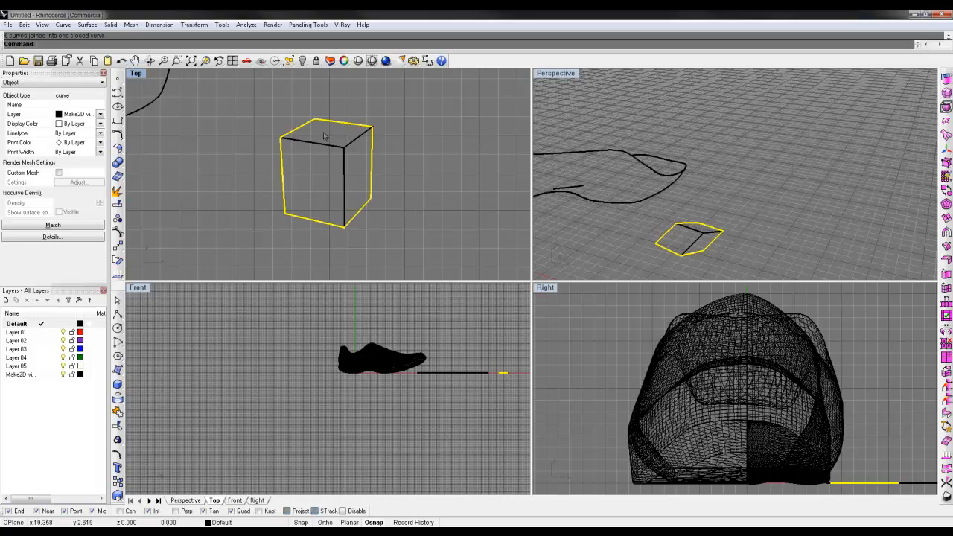
pyautogui.press('Escape')
# Step: Examine the inner edges and corners of the cube drawing where its curves meet
pyautogui.click(352, 148)
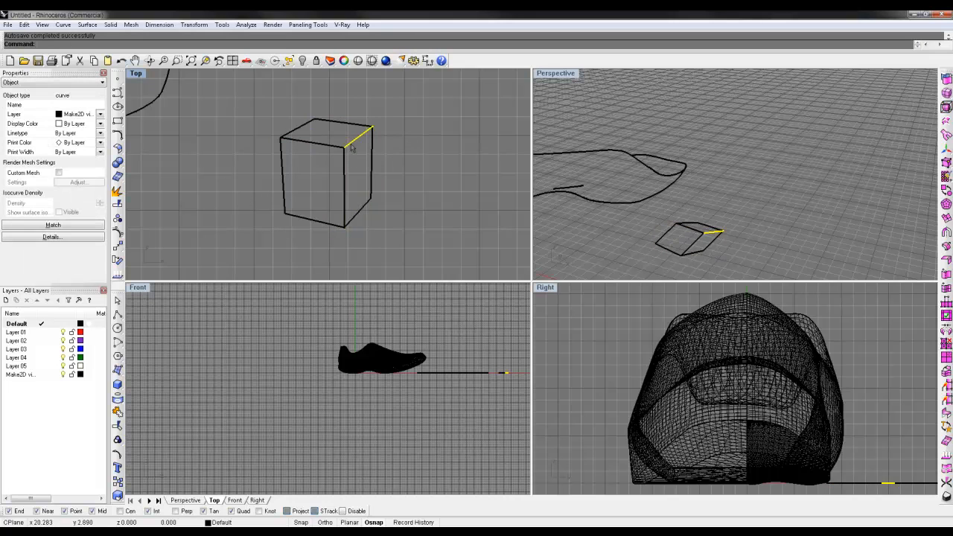
pyautogui.click(428, 162)
pyautogui.scroll(-13, 427, 159)
pyautogui.scroll(15, 410, 151)
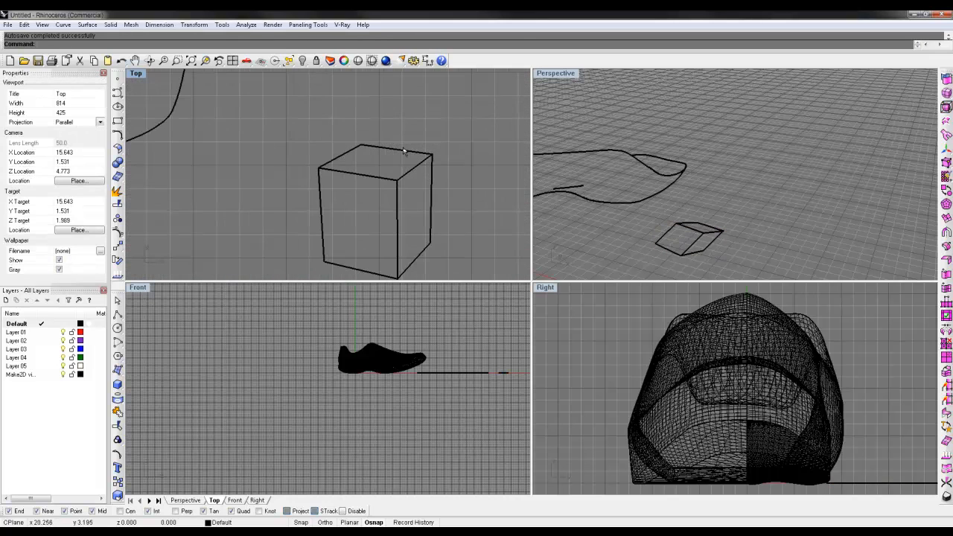
pyautogui.scroll(-6, 404, 151)
pyautogui.moveTo(415, 170); pyautogui.dragTo(397, 160, button='right')
pyautogui.scroll(3, 287, 129)
pyautogui.scroll(-6, 398, 177)
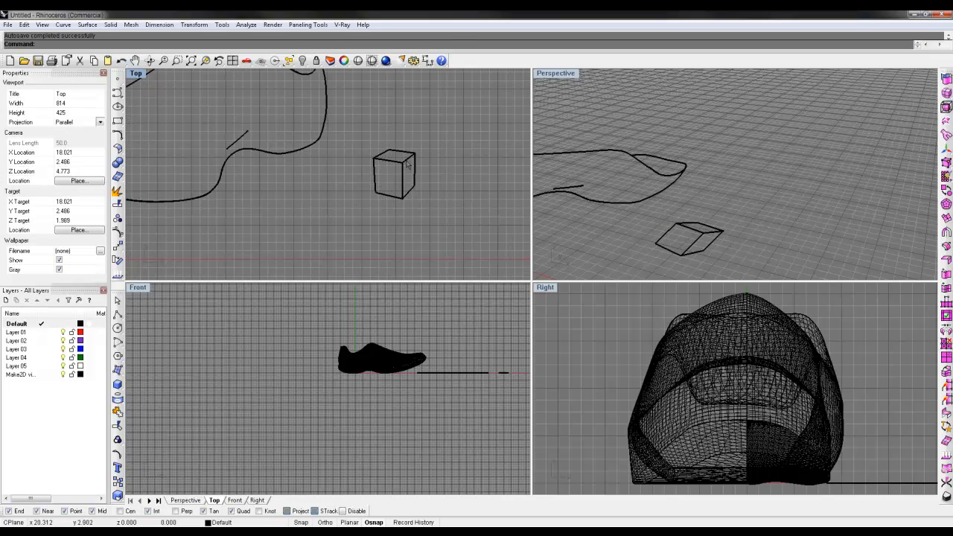
# Step: Maximize the Top view and check the individual curve segments of the shoe outline
pyautogui.click(287, 157)
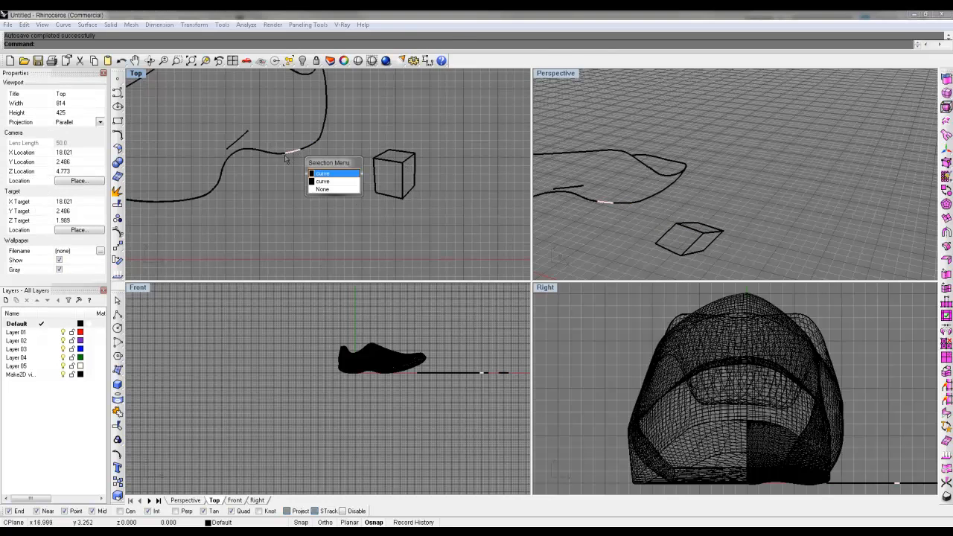
pyautogui.click(324, 175)
pyautogui.doubleClick(135, 73)
pyautogui.moveTo(141, 83); pyautogui.dragTo(445, 199, button='right')
pyautogui.scroll(-5, 426, 128)
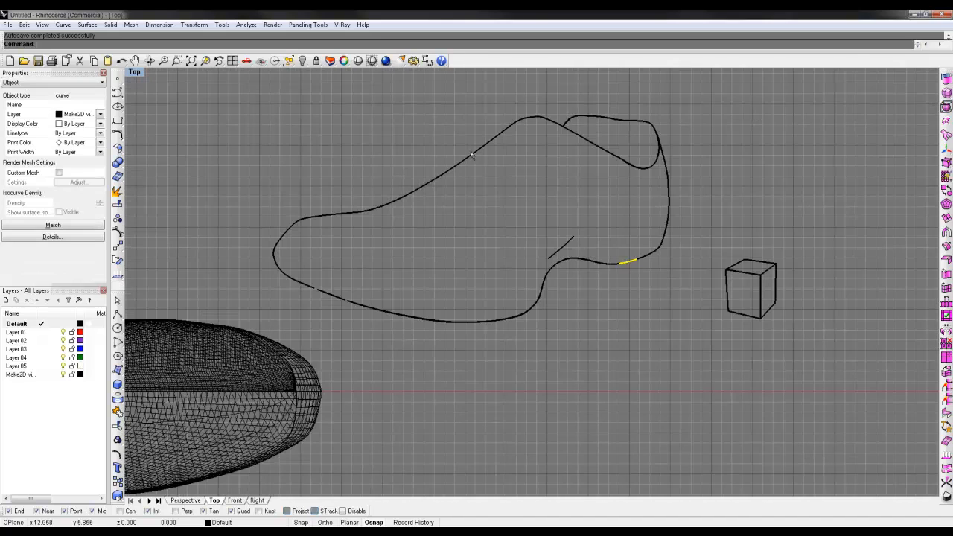
pyautogui.click(282, 273)
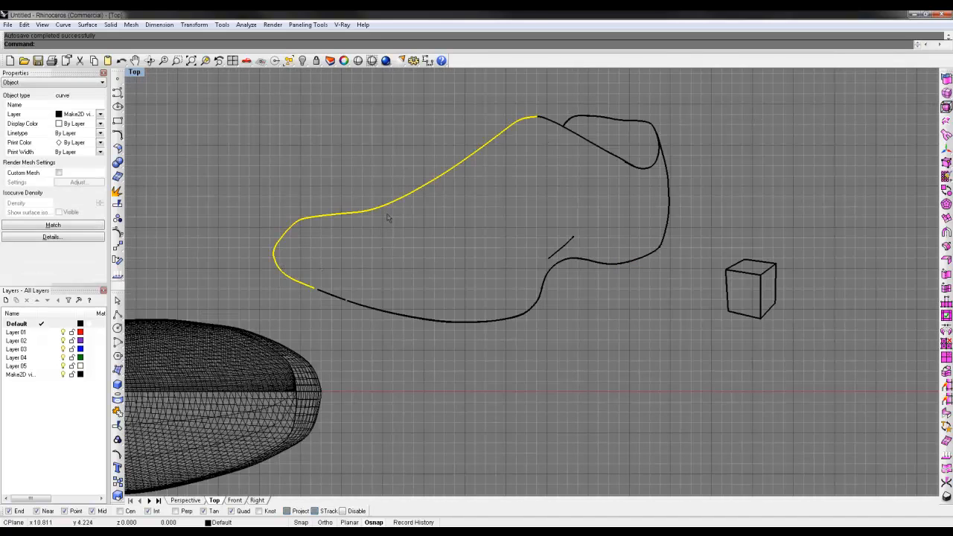
pyautogui.click(571, 129)
pyautogui.press('Escape')
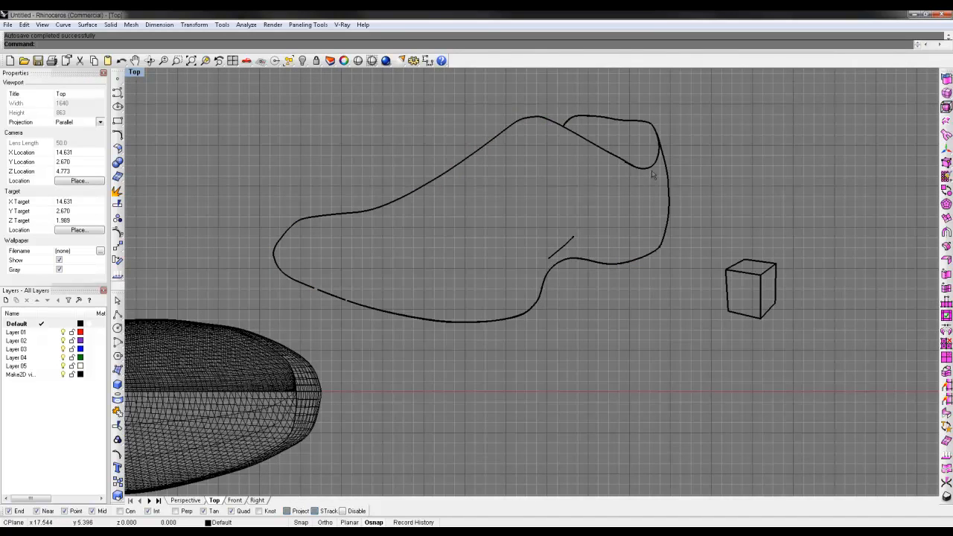
# Step: Bridge the mismatched curves on the slanted opening edge with a short line and trim their overlapping ends
pyautogui.scroll(6, 588, 155)
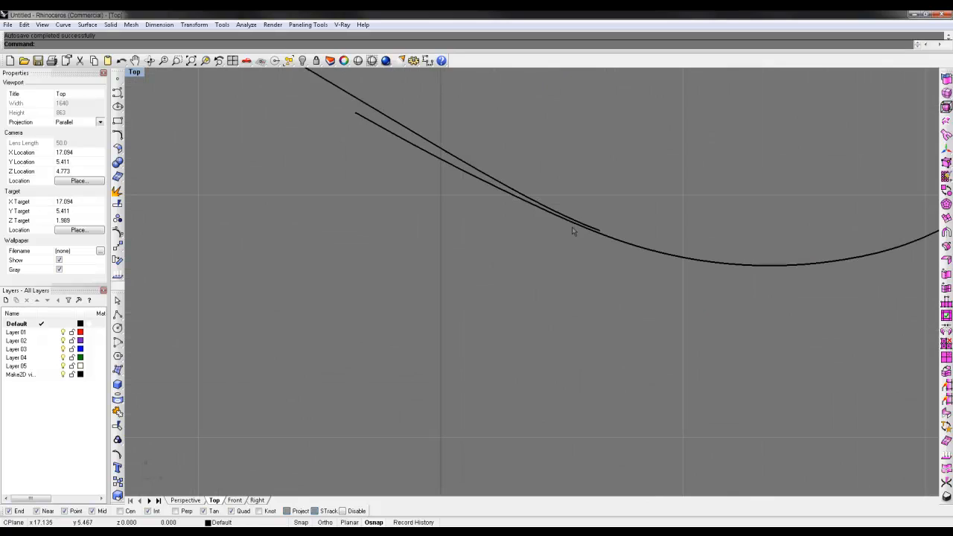
pyautogui.click(116, 92)
pyautogui.click(608, 227)
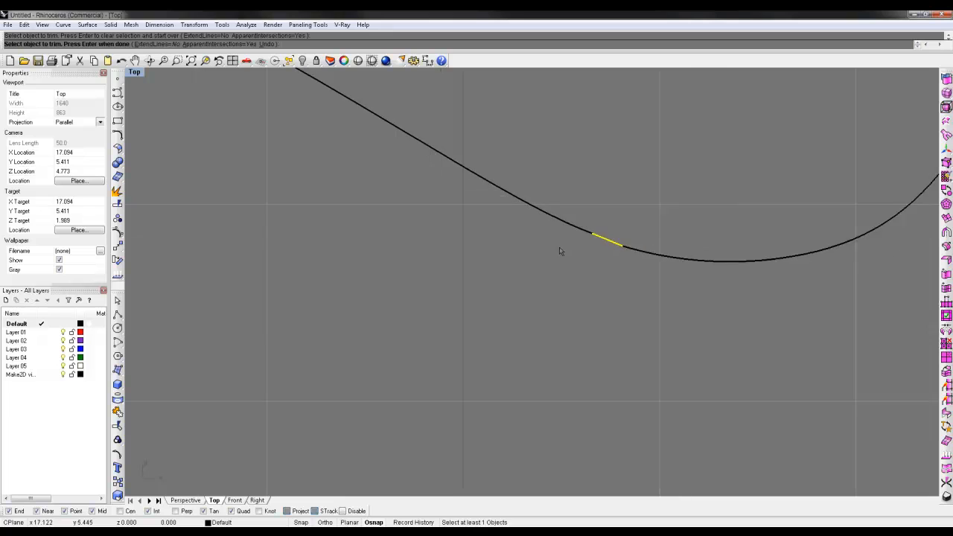
pyautogui.scroll(-4, 560, 252)
pyautogui.press('Return')
pyautogui.press('Escape')
# Step: Delete the inner duplicate curve where the opening's rear upper edge meets the slanted edge
pyautogui.scroll(-10, 563, 275)
pyautogui.scroll(5, 470, 188)
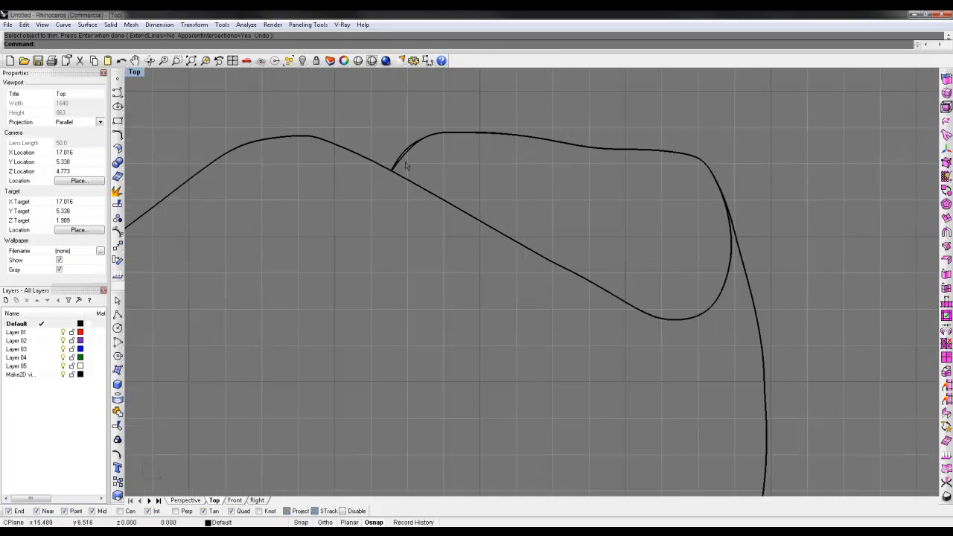
pyautogui.click(452, 174)
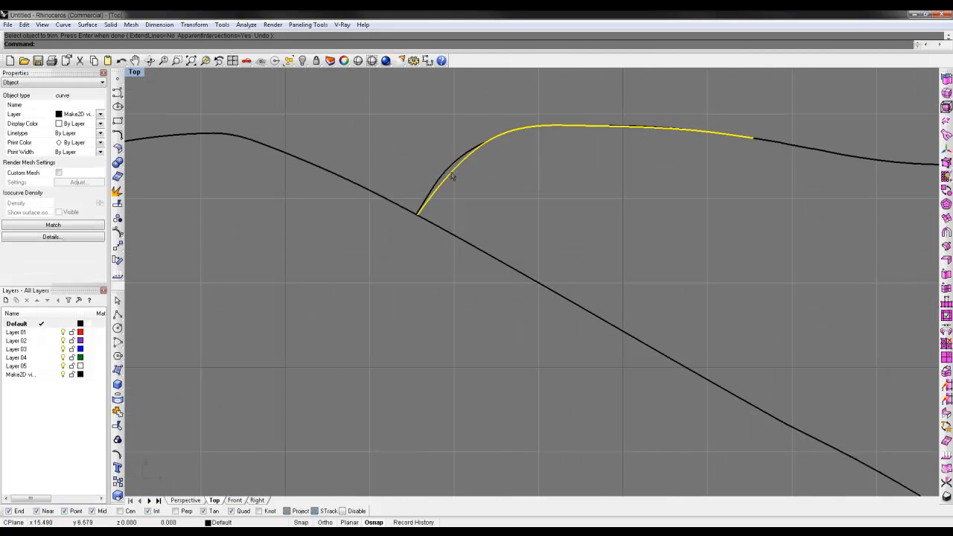
pyautogui.press('Delete')
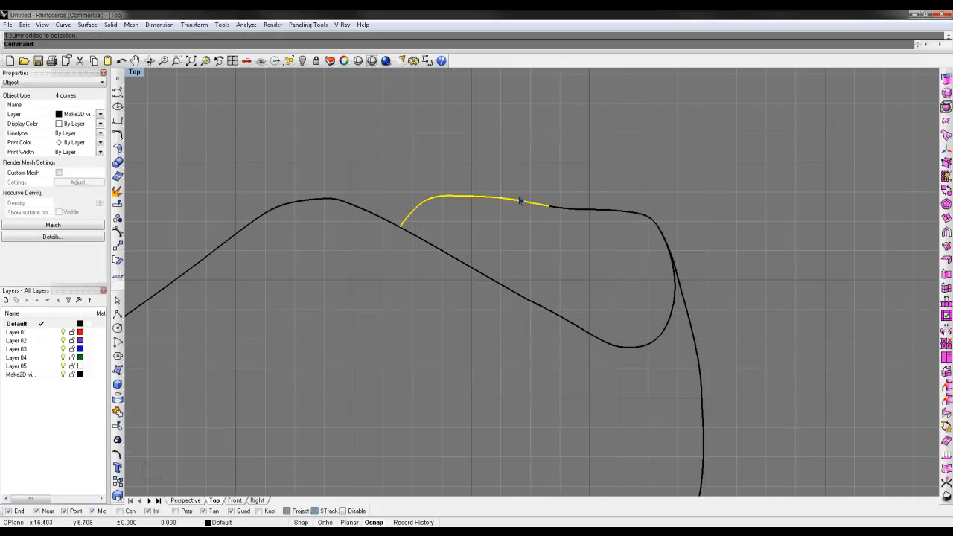
# Step: Join the curve segments at the front of the opening's rear upper edge into one curve
pyautogui.press('Escape')
pyautogui.click(520, 201)
pyautogui.click(572, 211)
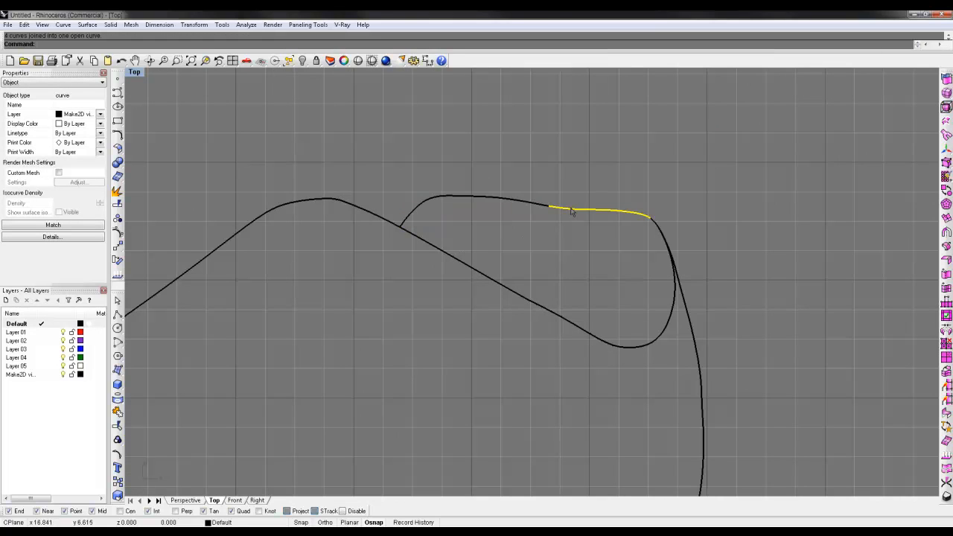
pyautogui.keyDown('shift'); pyautogui.click(524, 205); pyautogui.keyUp('shift')
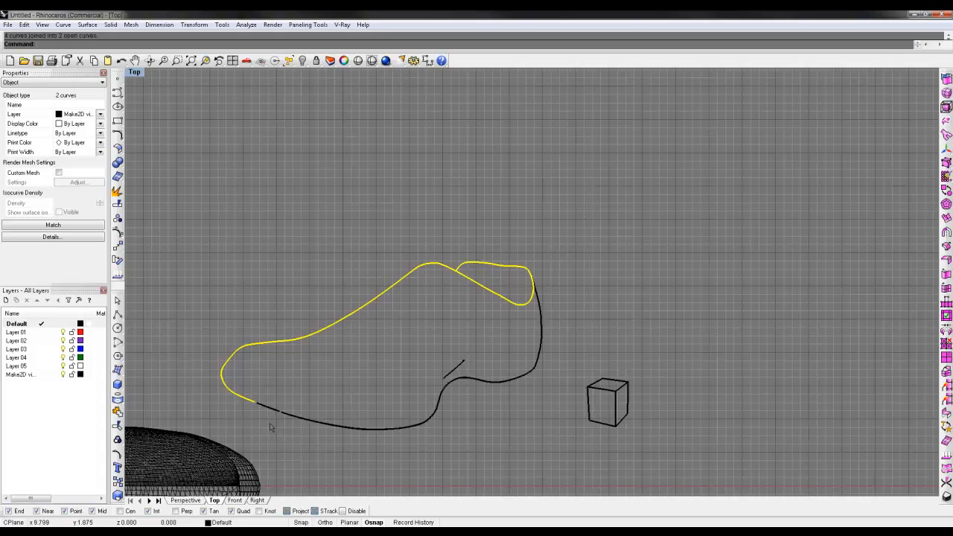
# Step: Delete the short duplicate curve between the two gaps in the front lower sole edge
pyautogui.scroll(10, 217, 385)
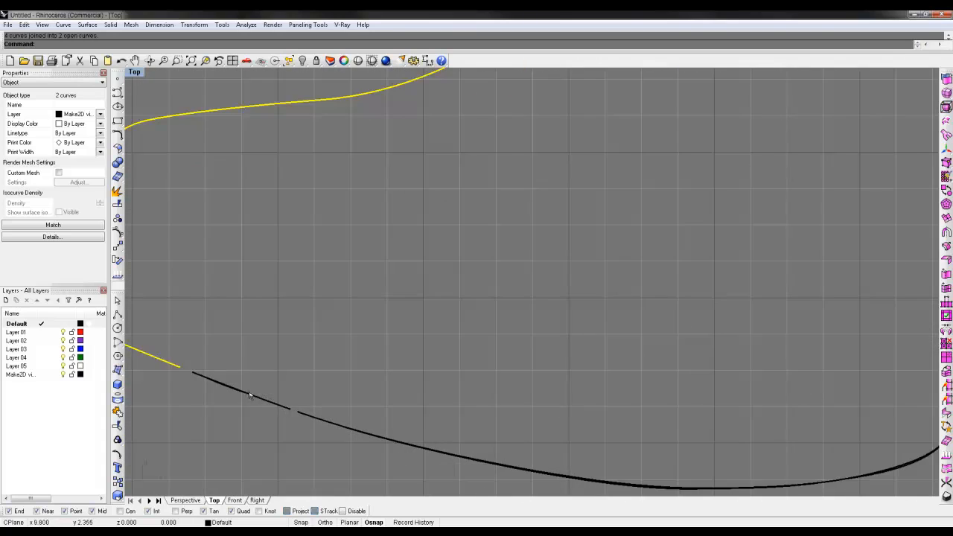
pyautogui.click(395, 372)
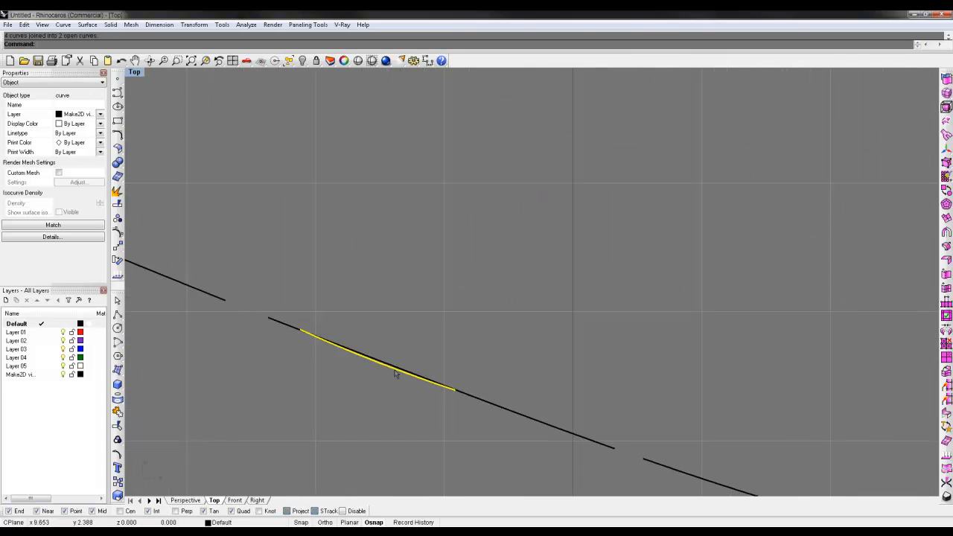
pyautogui.press('Delete')
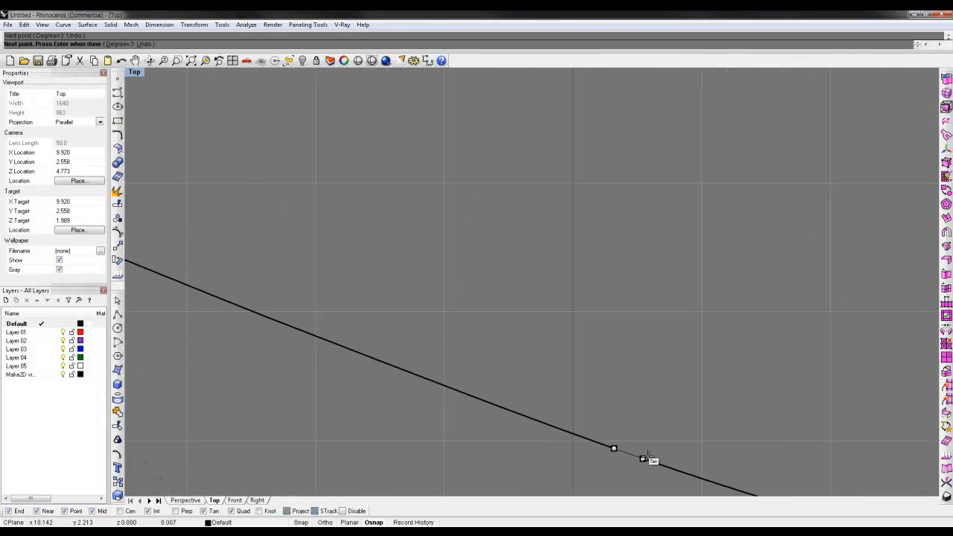
# Step: Close the two gaps in the front sole edge with short lines and join them with the toe and upper outline curves
pyautogui.scroll(-5, 632, 444)
pyautogui.click(229, 415)
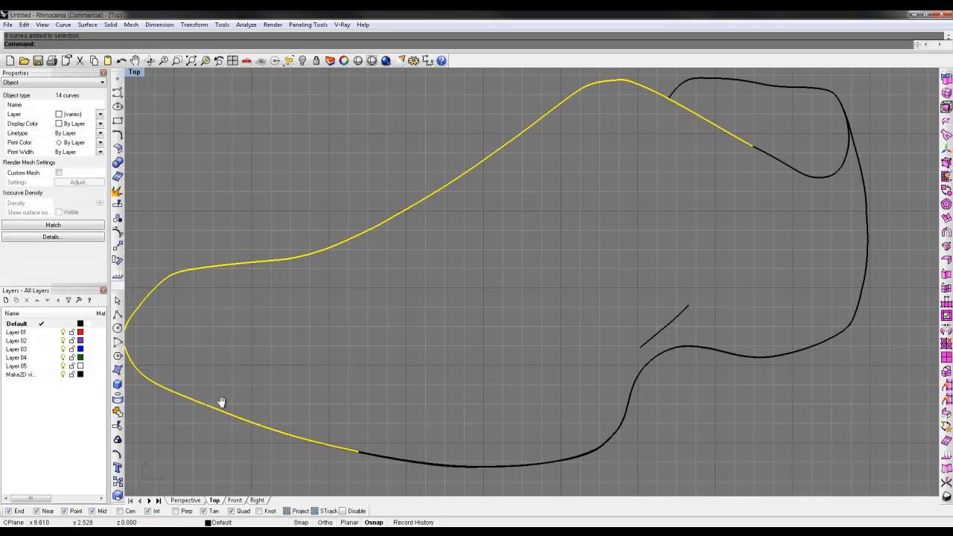
pyautogui.scroll(3, 293, 361)
pyautogui.scroll(3, 470, 442)
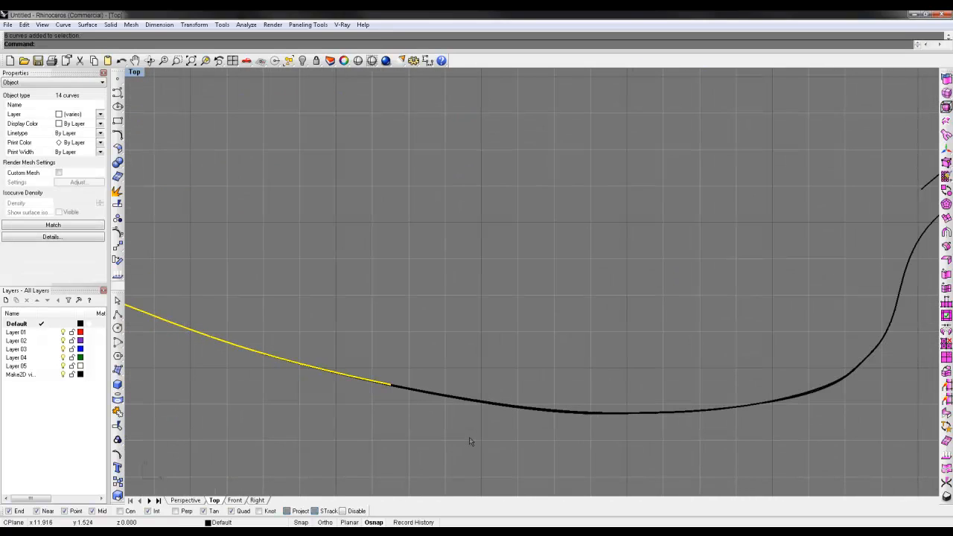
pyautogui.hotkey('ctrl', 'j')
# Step: Examine the overlapping curve segments along the sole edge and up the bend toward the arch
pyautogui.scroll(3, 467, 366)
pyautogui.scroll(-4, 466, 375)
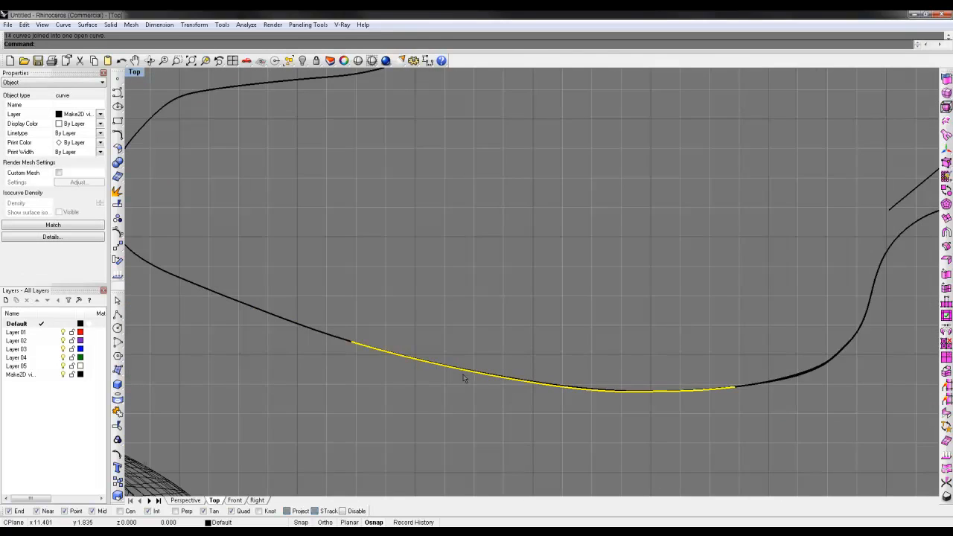
pyautogui.scroll(-1, 462, 377)
pyautogui.press('Escape')
pyautogui.click(730, 379)
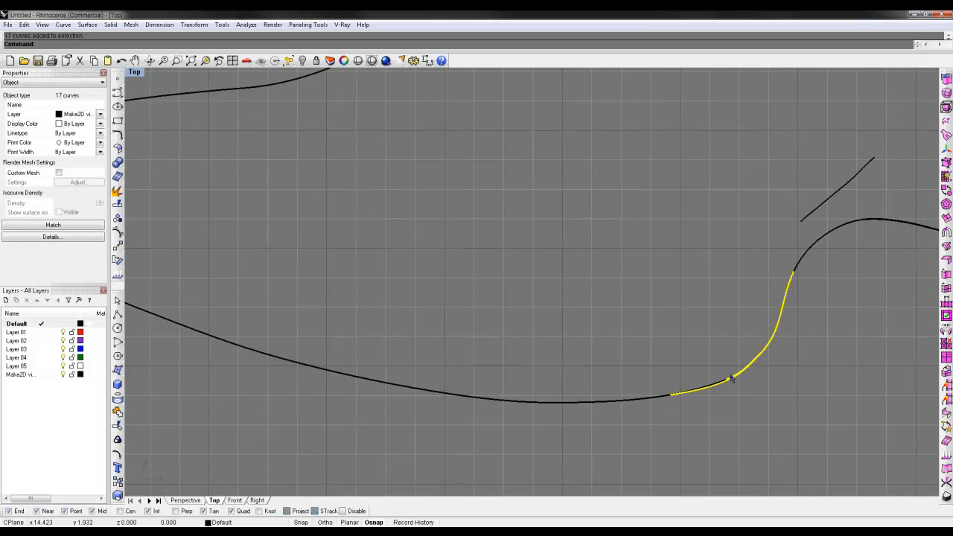
pyautogui.click(727, 382)
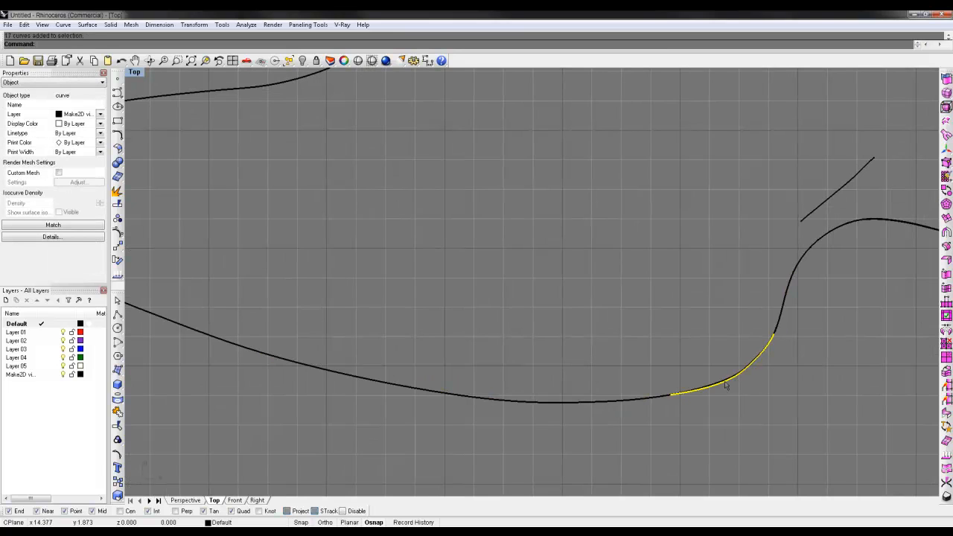
pyautogui.press('Escape')
# Step: Join the remaining sole, toe, upper and heel curve segments of the shoe outline
pyautogui.scroll(-8, 683, 401)
pyautogui.moveTo(679, 411); pyautogui.dragTo(648, 385)
pyautogui.keyDown('shift'); pyautogui.click(569, 395); pyautogui.keyUp('shift')
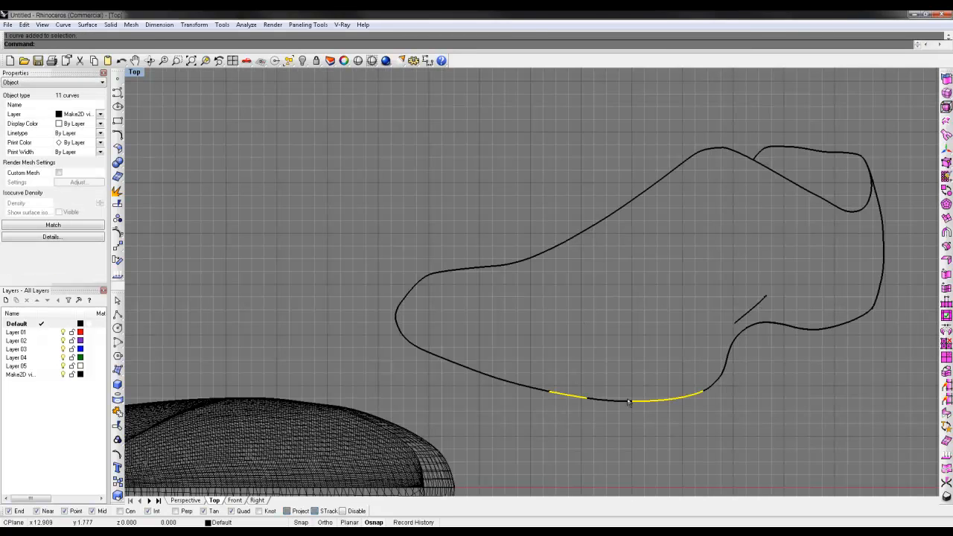
pyautogui.keyDown('shift'); pyautogui.click(601, 399); pyautogui.keyUp('shift')
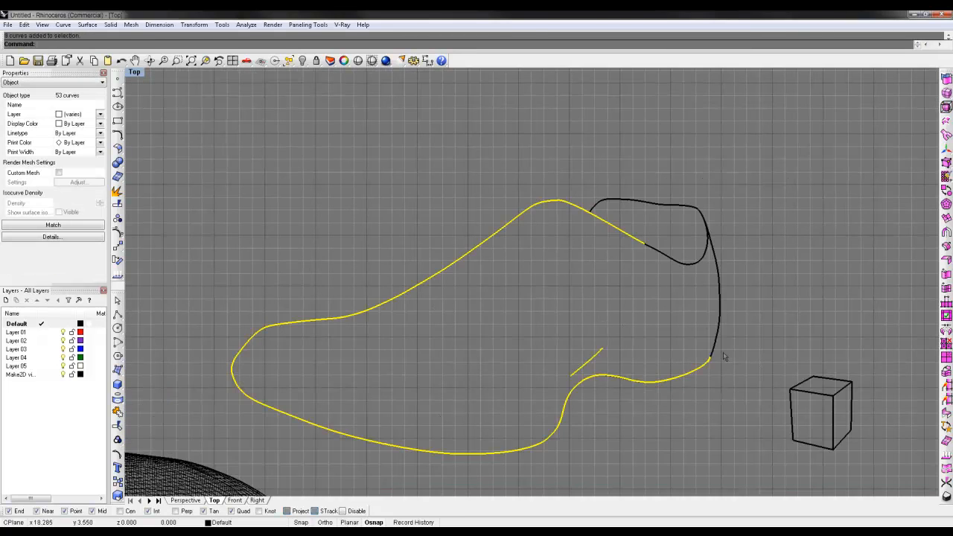
pyautogui.keyDown('shift'); pyautogui.moveTo(722, 353); pyautogui.dragTo(698, 333); pyautogui.keyUp('shift')
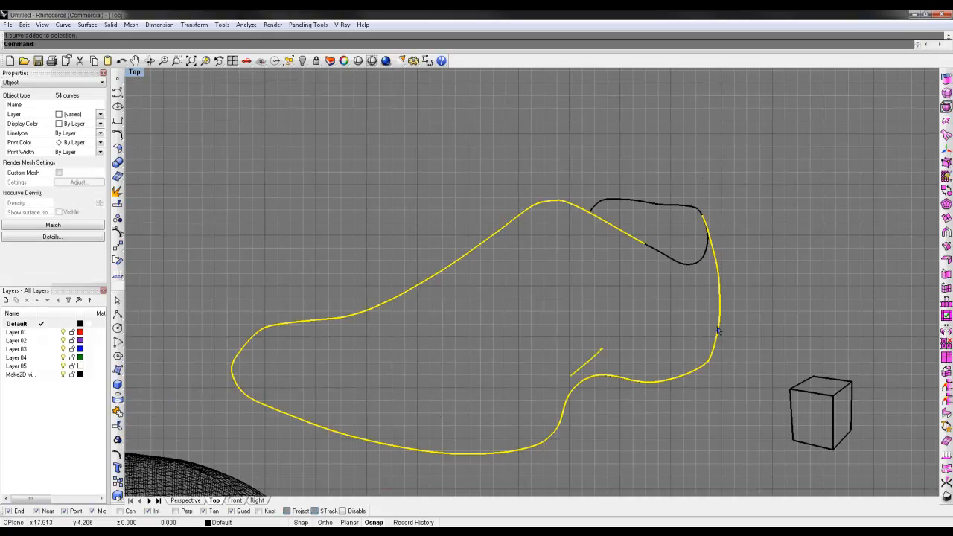
pyautogui.hotkey('ctrl', 'j')
pyautogui.moveTo(707, 311); pyautogui.dragTo(680, 297, button='right')
# Step: Delete the short duplicate curve overlapping the outline along the arch
pyautogui.scroll(15, 695, 347)
pyautogui.scroll(-12, 695, 347)
pyautogui.click(573, 374)
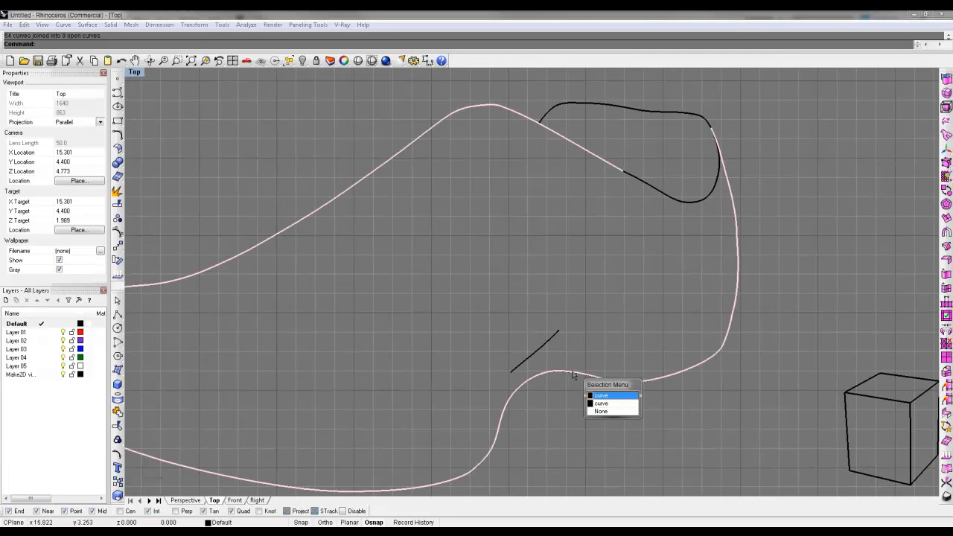
pyautogui.click(605, 404)
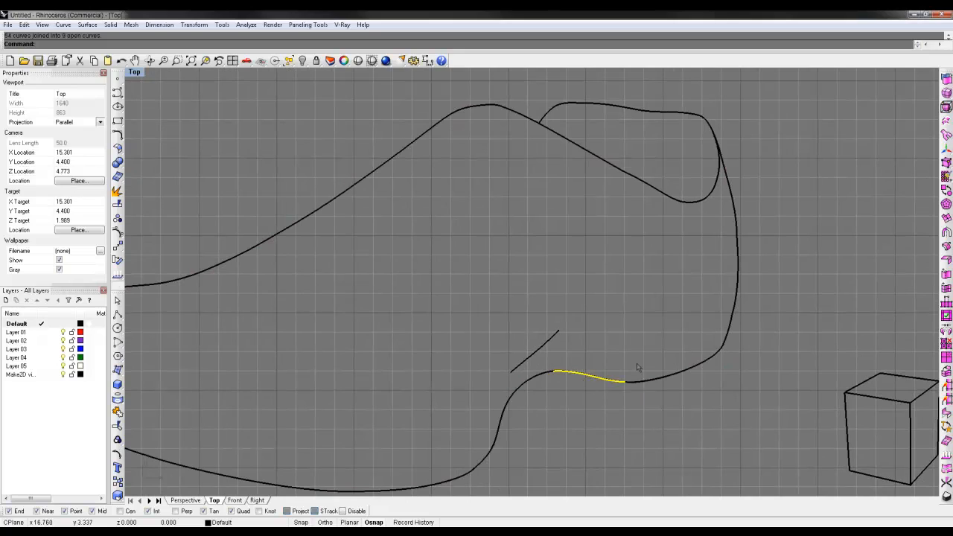
pyautogui.press('Delete')
# Step: Check the shoe outline, the opening curve and the short arch line for continuity by selecting each
pyautogui.moveTo(776, 383); pyautogui.dragTo(701, 334)
pyautogui.scroll(-8, 701, 338)
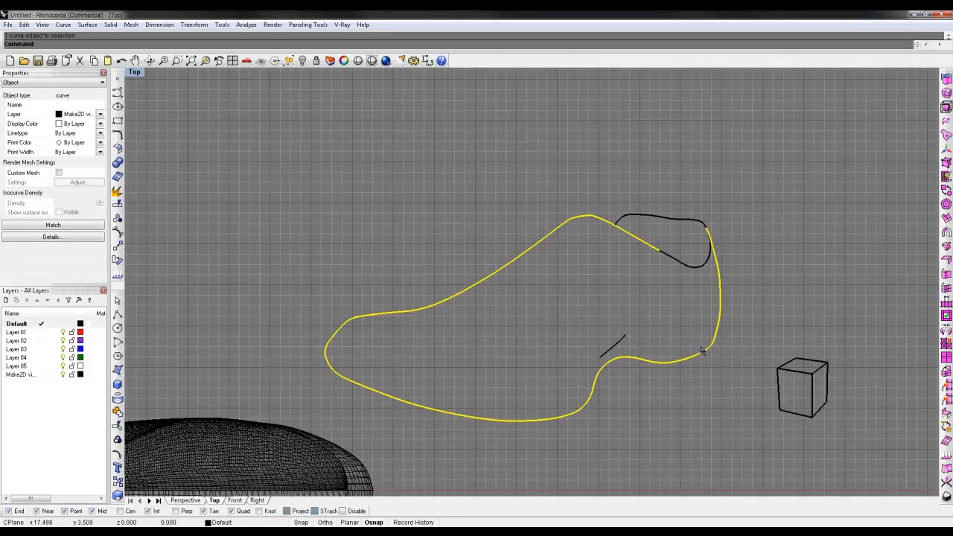
pyautogui.scroll(2, 683, 234)
pyautogui.scroll(3, 683, 236)
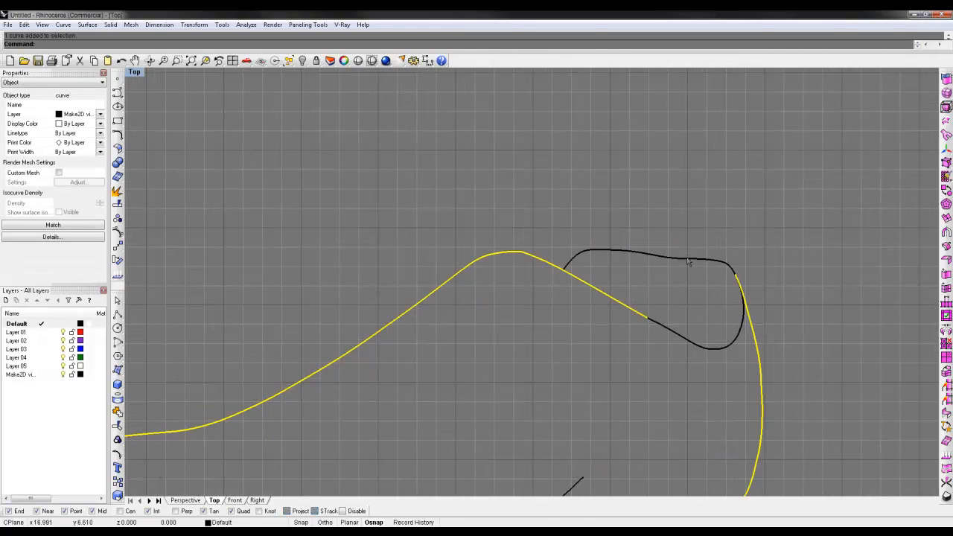
pyautogui.keyDown('shift'); pyautogui.click(688, 261); pyautogui.keyUp('shift')
pyautogui.scroll(-6, 661, 347)
pyautogui.scroll(7, 609, 242)
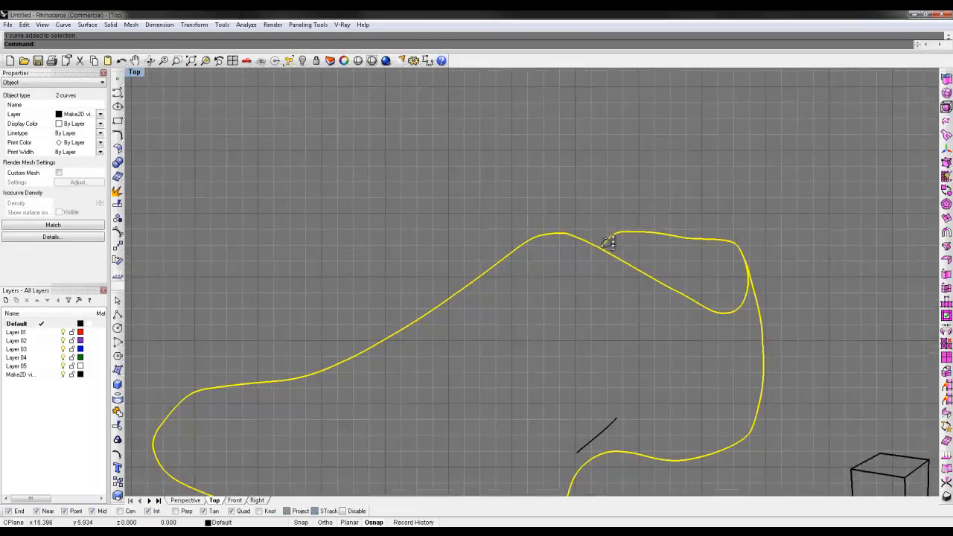
pyautogui.scroll(-3, 609, 242)
pyautogui.moveTo(405, 379); pyautogui.dragTo(404, 245, button='right')
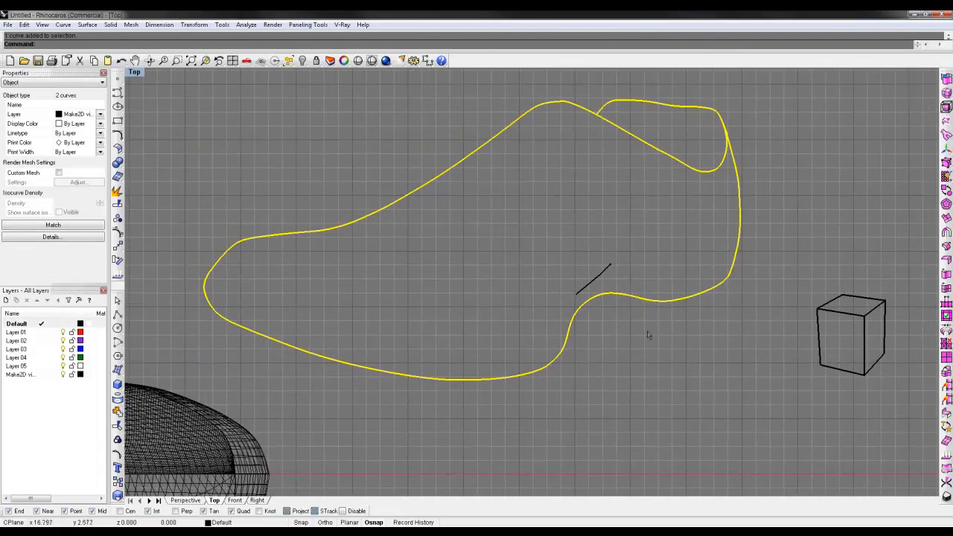
pyautogui.click(601, 283)
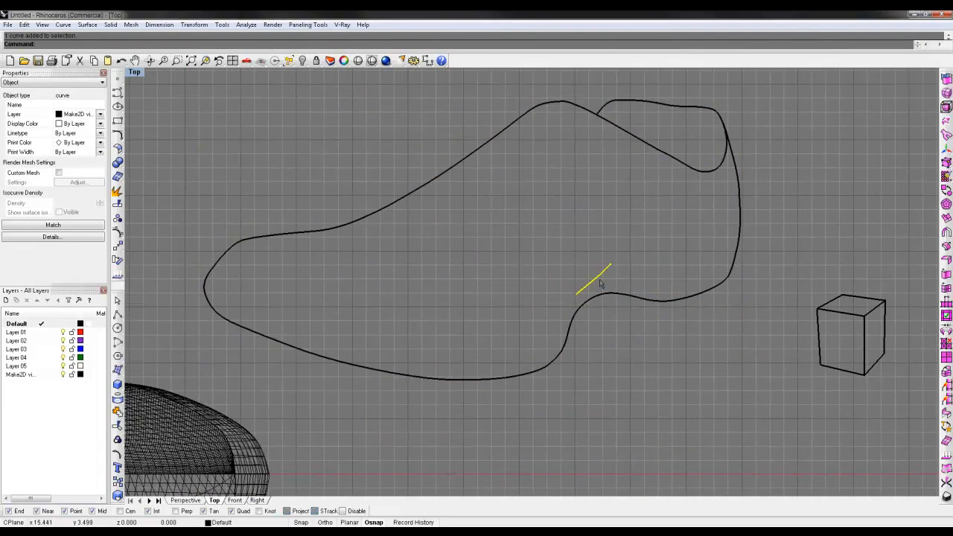
pyautogui.click(656, 376)
# Step: Select all shoe and cube line-drawing curves and move them together farther away from the shoe mesh
pyautogui.scroll(-6, 656, 376)
pyautogui.moveTo(825, 463); pyautogui.dragTo(655, 463, button='right')
pyautogui.moveTo(655, 463); pyautogui.dragTo(431, 253)
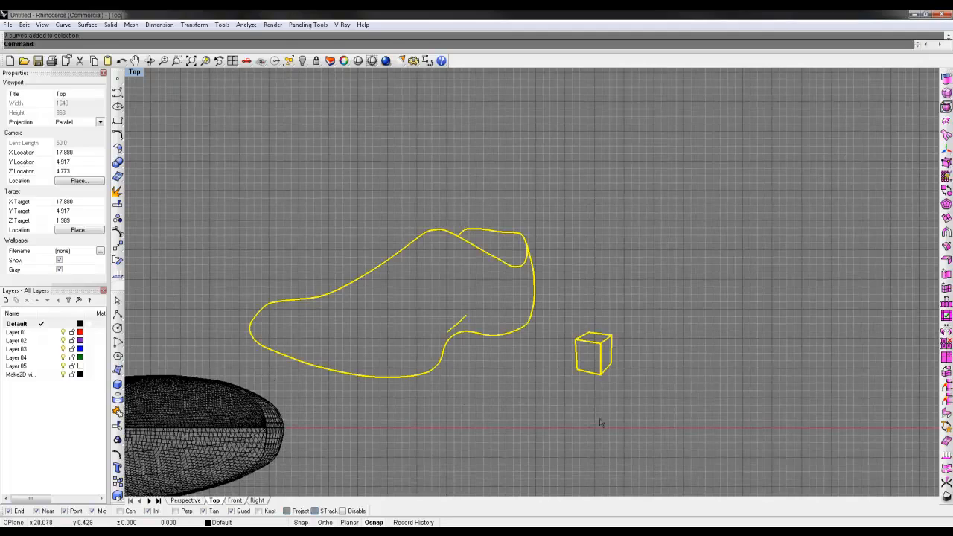
pyautogui.moveTo(492, 336); pyautogui.dragTo(576, 294)
pyautogui.scroll(8, 594, 286)
pyautogui.scroll(-4, 594, 286)
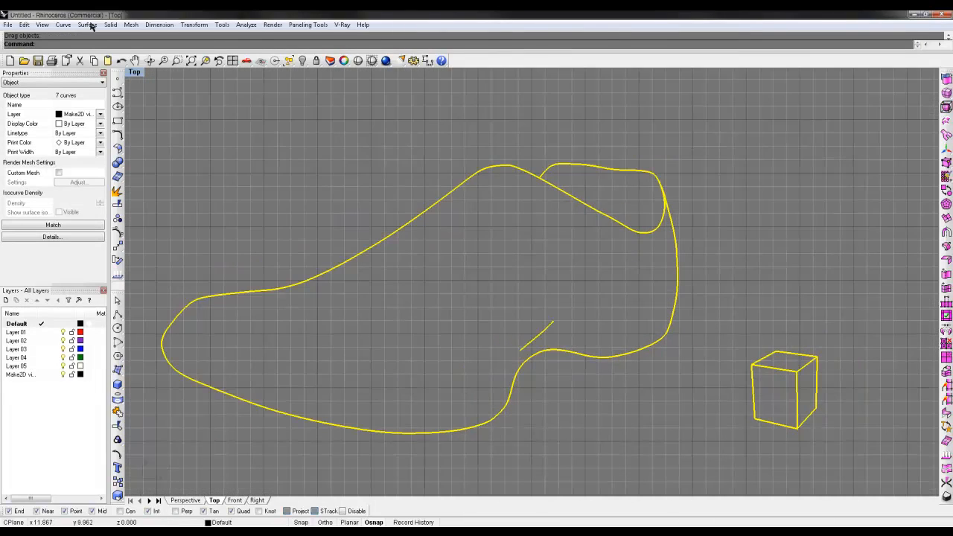
# Step: Export the selected curves as an Adobe Illustrator file named Make2D, using a snapshot of the current view
pyautogui.click(14, 25)
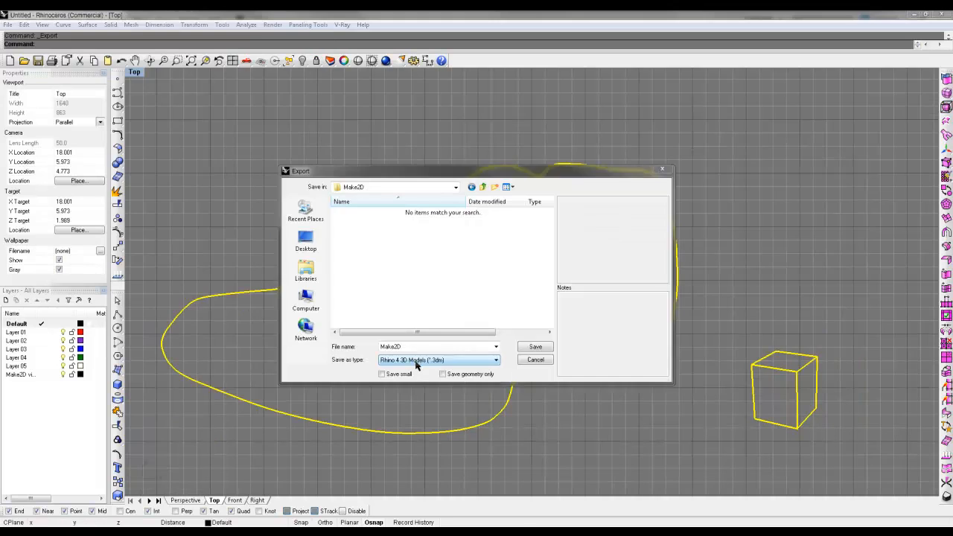
pyautogui.click(45, 134)
pyautogui.click(415, 361)
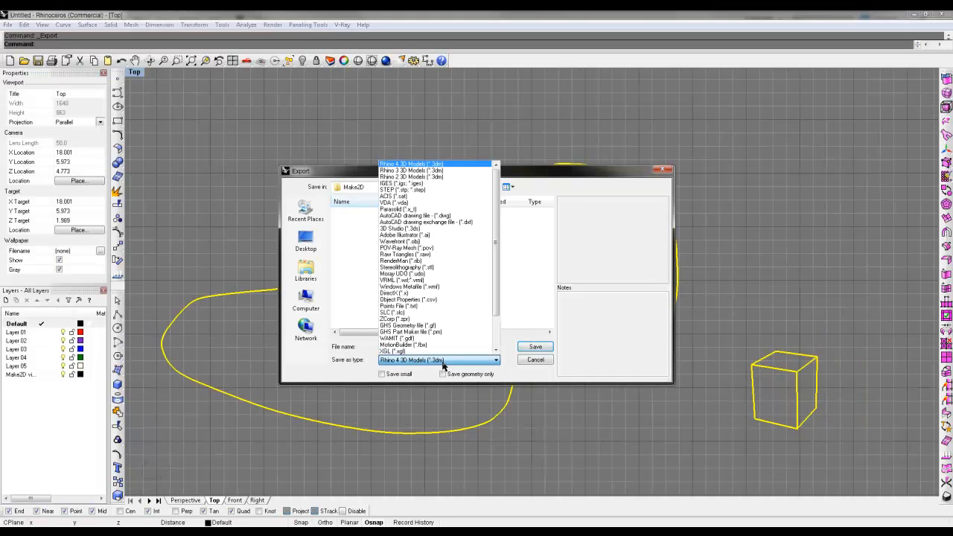
pyautogui.click(424, 235)
pyautogui.click(535, 347)
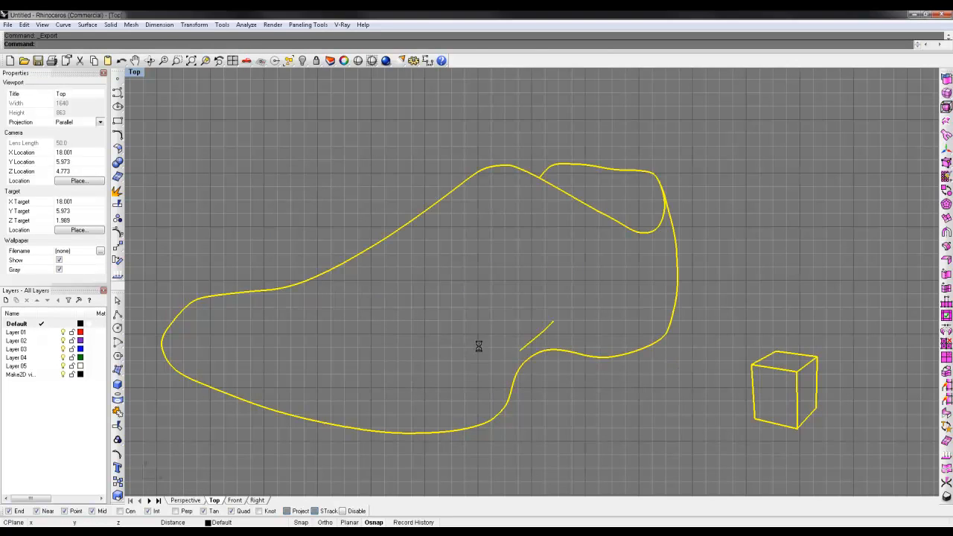
pyautogui.moveTo(334, 203); pyautogui.dragTo(369, 201)
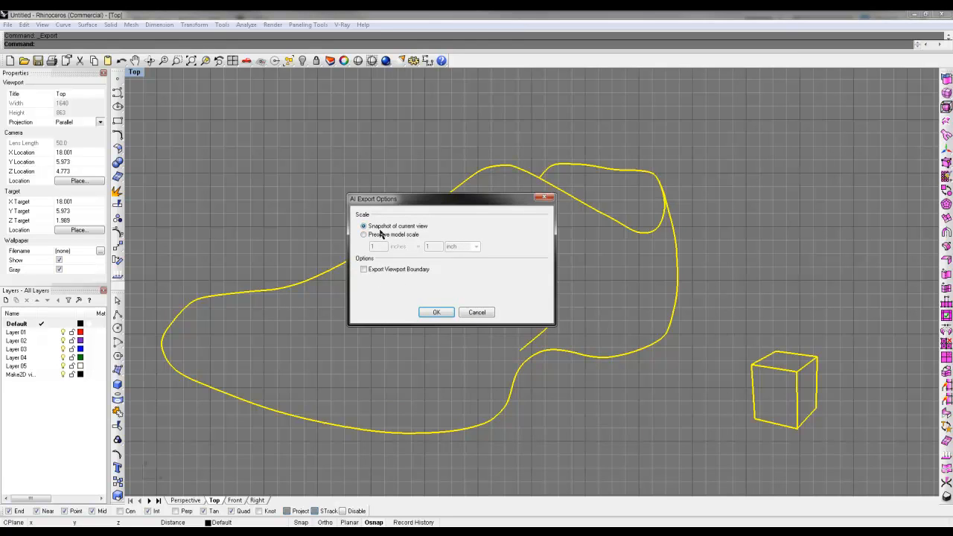
pyautogui.click(437, 312)
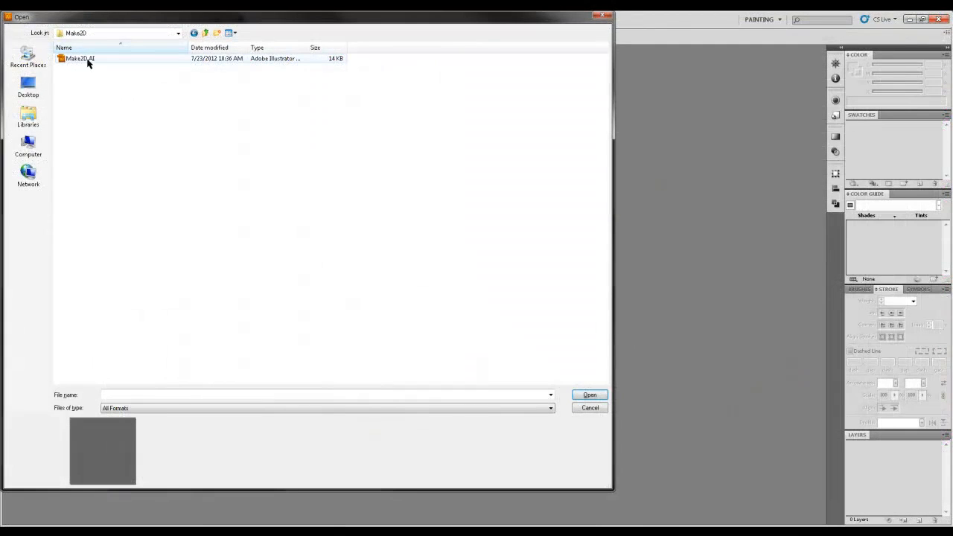
# Step: Switch to Illustrator, open Make2D.AI and enlarge the whole drawing to nearly fill the artboard's width
pyautogui.doubleClick(87, 58)
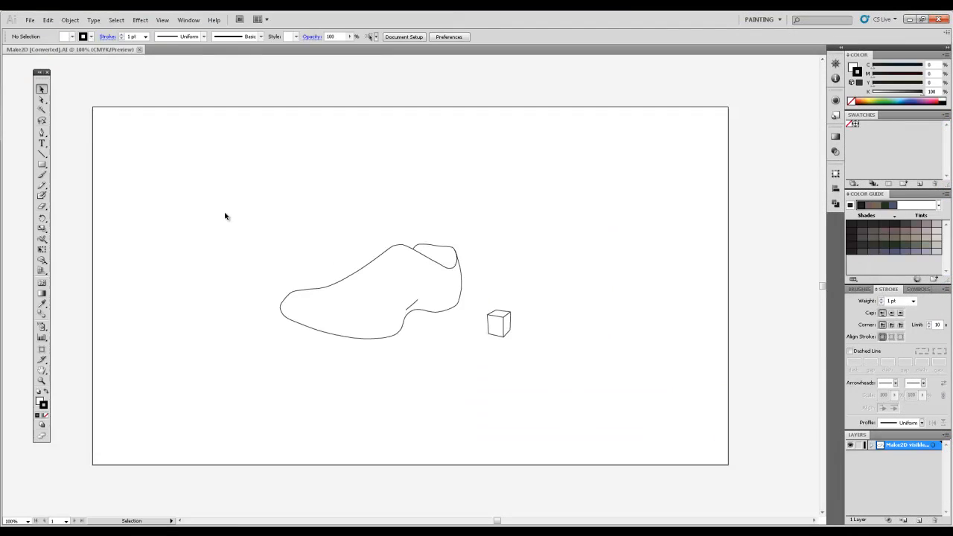
pyautogui.click(500, 330)
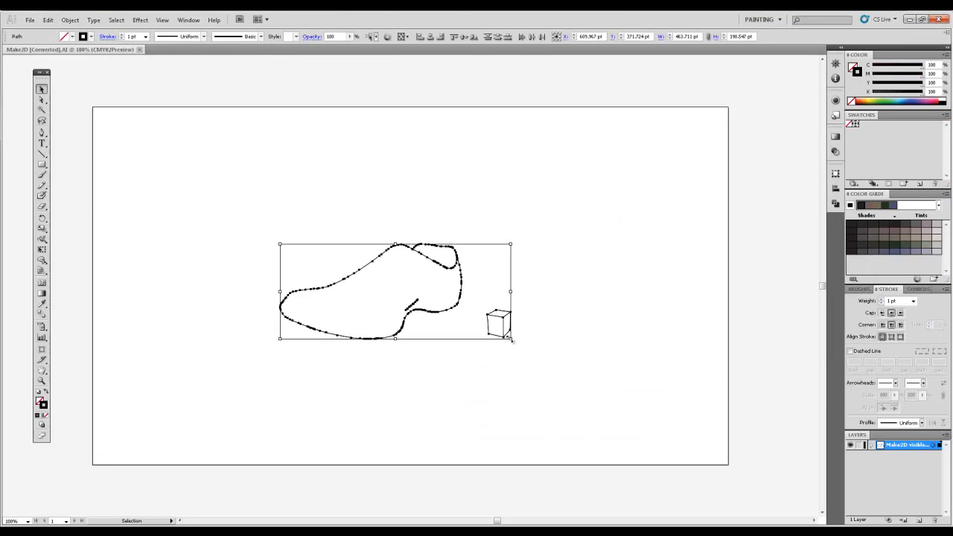
pyautogui.keyDown('alt'); pyautogui.keyDown('shift'); pyautogui.moveTo(511, 339); pyautogui.dragTo(688, 411); pyautogui.keyUp('shift'); pyautogui.keyUp('alt')
pyautogui.click(603, 423)
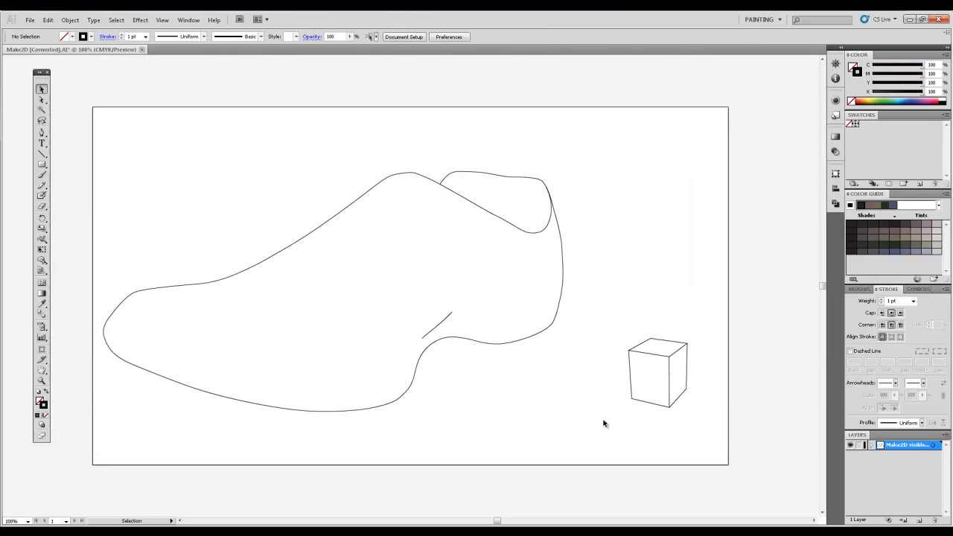
# Step: Examine the shoe outline path and its anchor points
pyautogui.rightClick(299, 197)
pyautogui.click(318, 172)
pyautogui.click(356, 195)
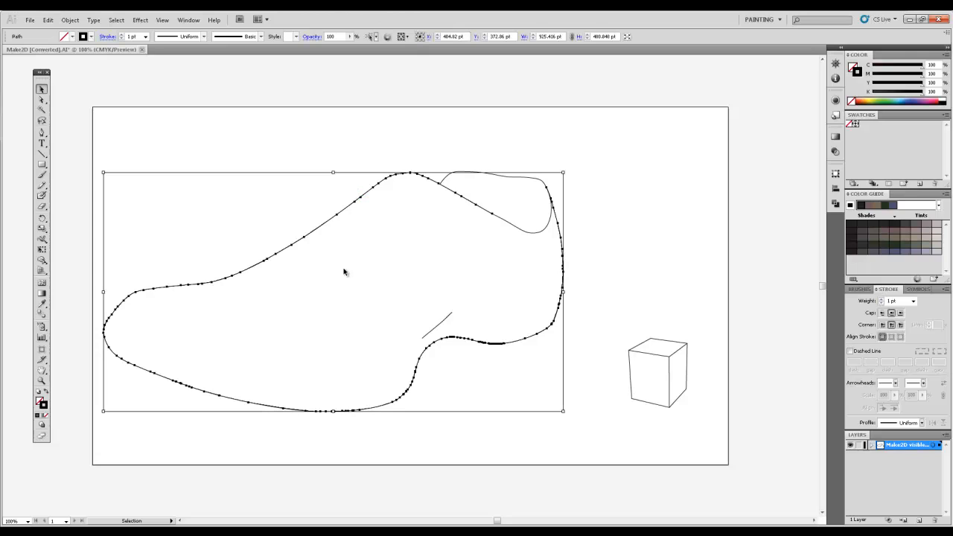
pyautogui.click(551, 232)
pyautogui.click(374, 181)
pyautogui.click(328, 149)
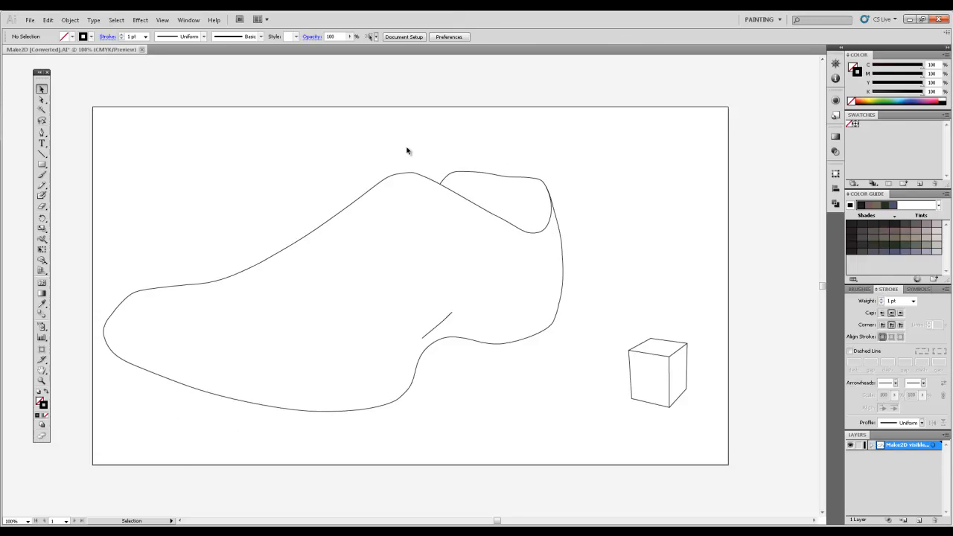
pyautogui.moveTo(407, 151); pyautogui.dragTo(296, 289)
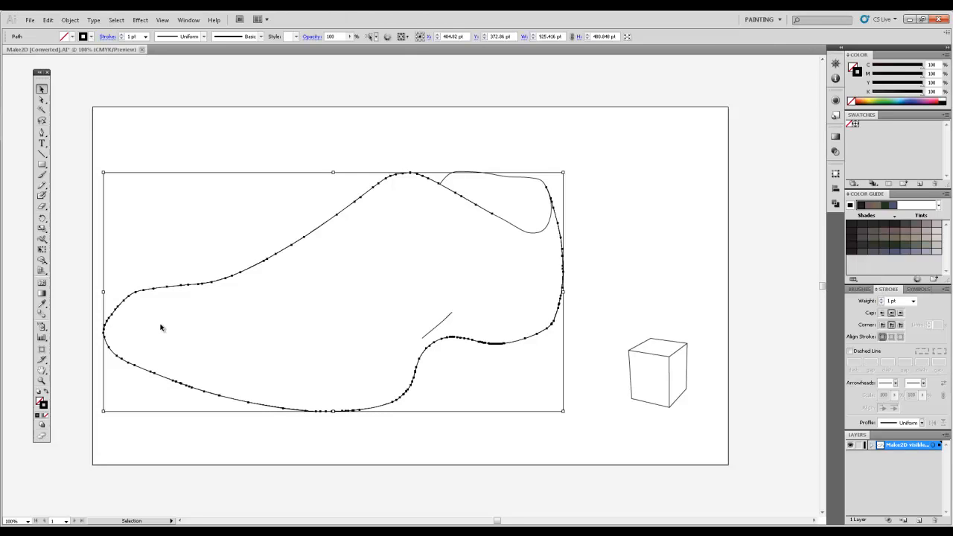
# Step: Select all of the cube's paths and move the cube up beside the shoe's heel
pyautogui.click(636, 368)
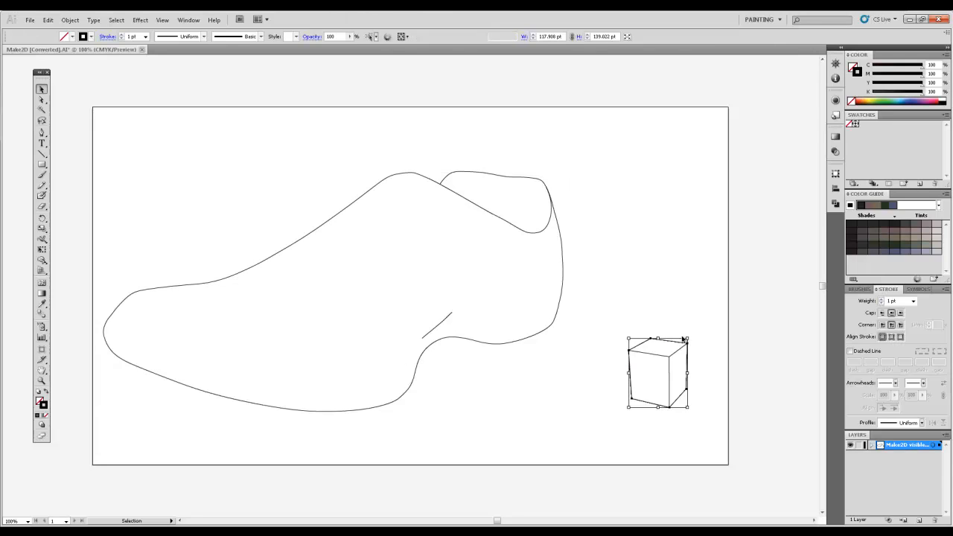
pyautogui.moveTo(705, 326); pyautogui.dragTo(626, 417)
pyautogui.moveTo(673, 372); pyautogui.dragTo(648, 264)
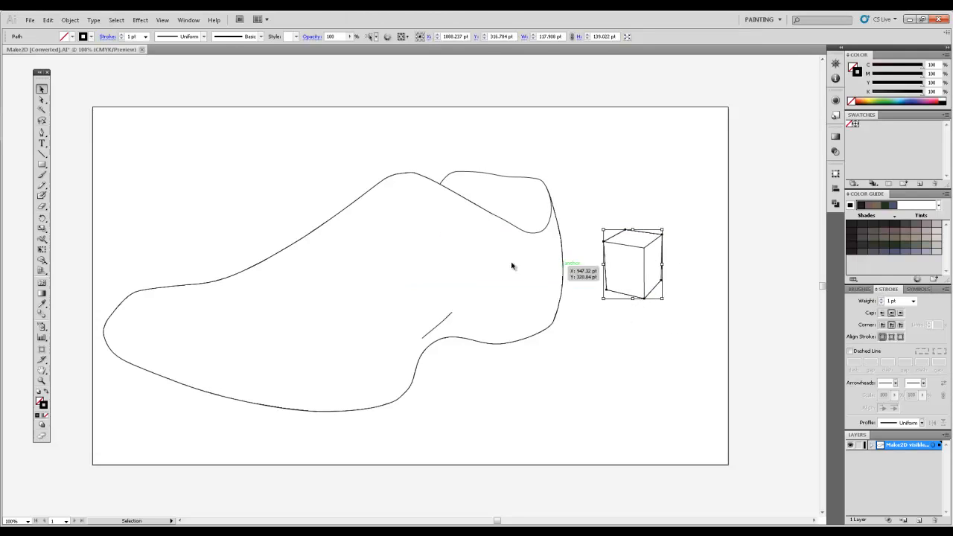
# Step: Thicken the cube's outer silhouette stroke and set the inner edges of its front face to 3 pt
pyautogui.click(912, 300)
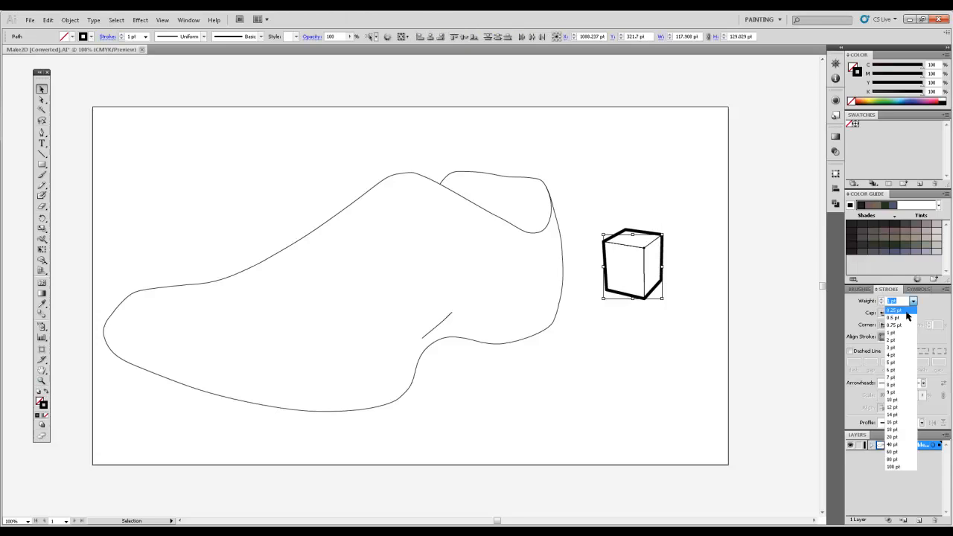
pyautogui.click(913, 301)
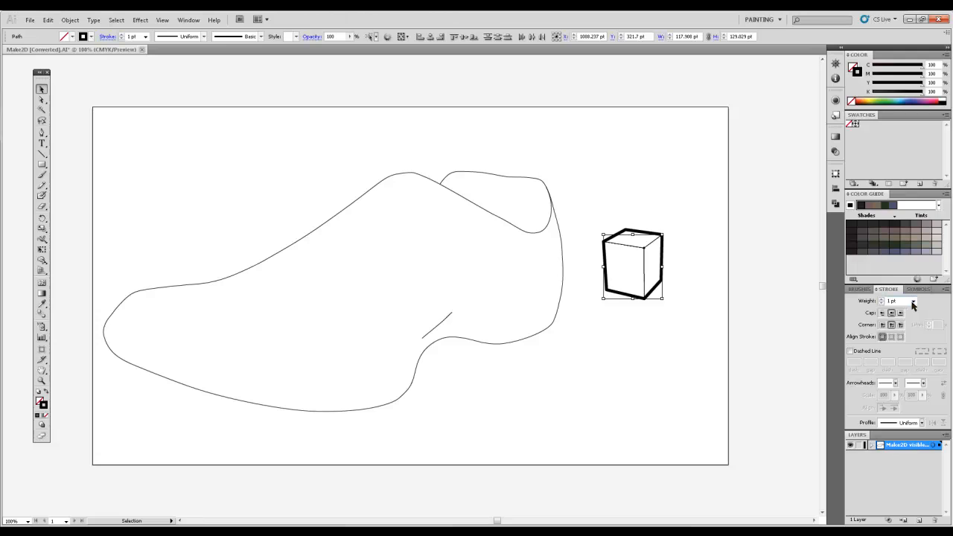
pyautogui.click(767, 354)
pyautogui.click(647, 270)
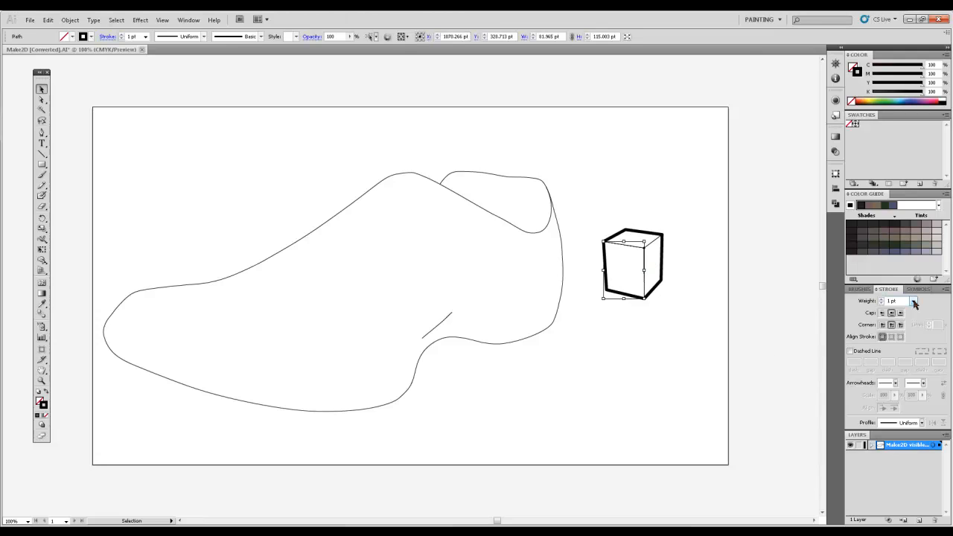
pyautogui.click(913, 300)
pyautogui.click(903, 353)
pyautogui.click(682, 361)
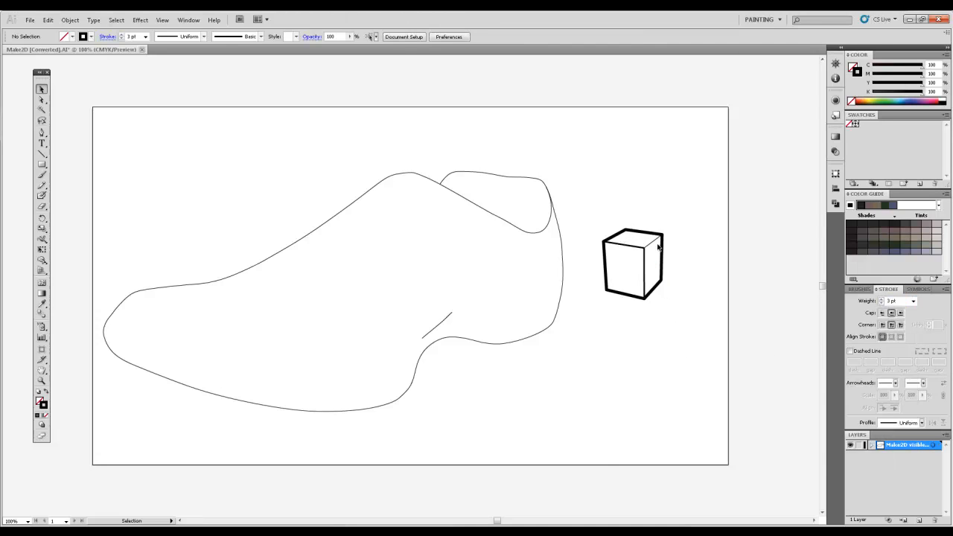
# Step: Set the shoe outline's stroke weight to 5 pt
pyautogui.click(527, 336)
pyautogui.click(913, 301)
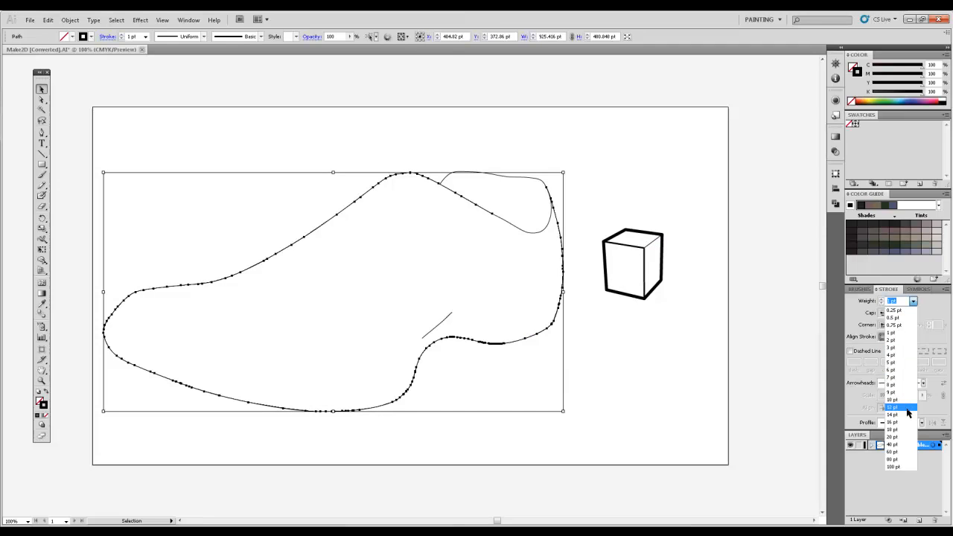
pyautogui.click(902, 365)
pyautogui.click(639, 361)
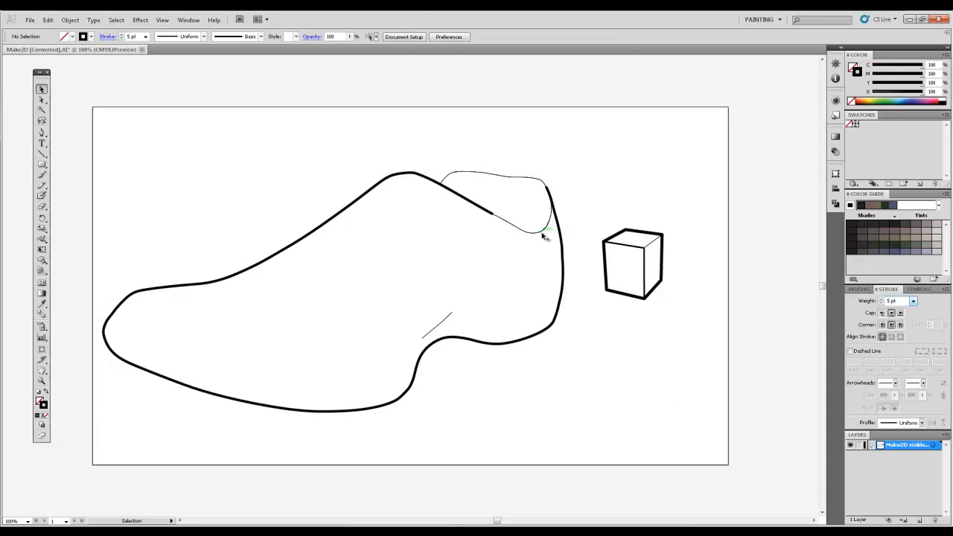
# Step: Copy the shoe outline's 5 pt stroke style onto the opening curve with the Eyedropper
pyautogui.click(548, 223)
pyautogui.click(42, 305)
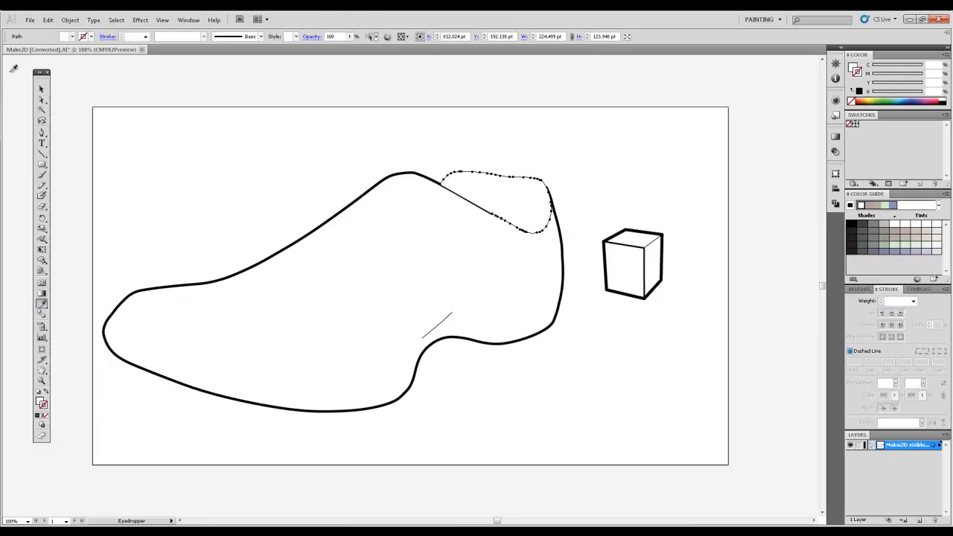
pyautogui.click(192, 282)
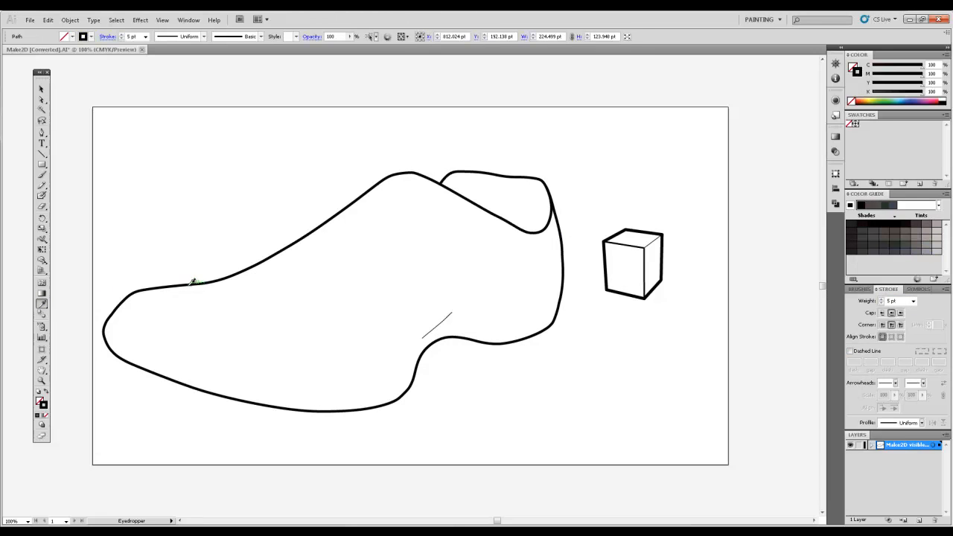
pyautogui.press('v')
# Step: Copy the stroke style of the cube's thicker inner edge onto the short crease line near the shoe's arch with the Eyedropper
pyautogui.click(436, 326)
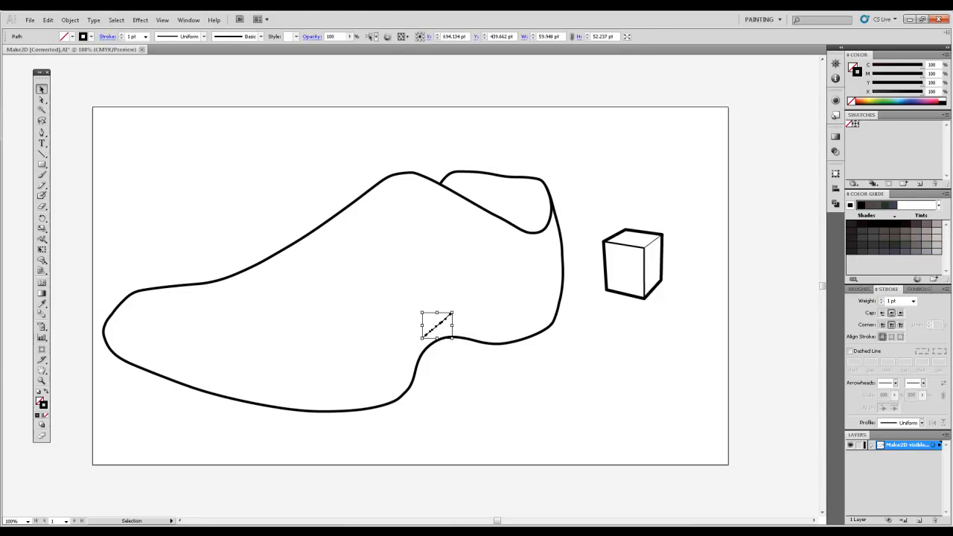
pyautogui.click(42, 304)
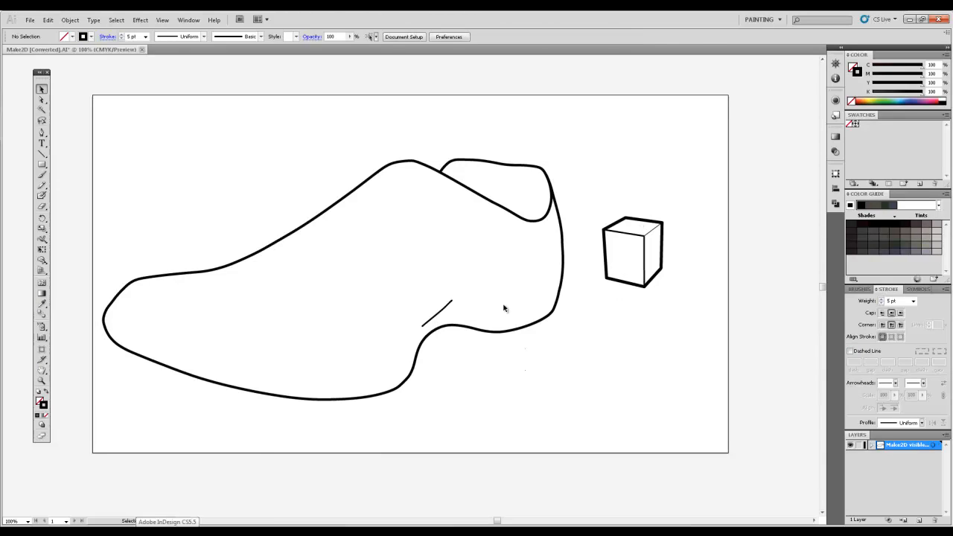
pyautogui.moveTo(503, 306); pyautogui.dragTo(279, 139)
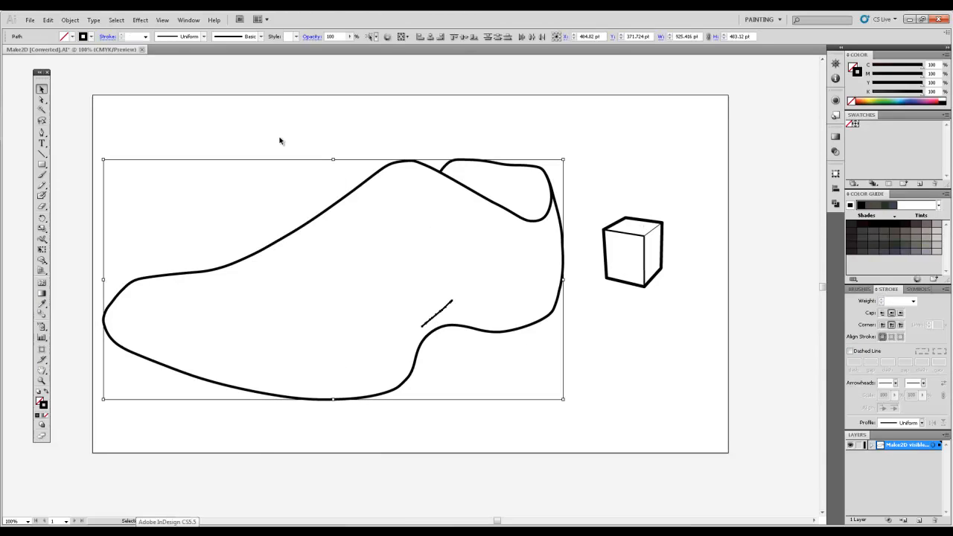
# Step: Select and copy all the shoe and cube artwork, and switch to the blank Photoshop document
pyautogui.moveTo(697, 142); pyautogui.dragTo(99, 416)
pyautogui.hotkey('ctrl', 'c')
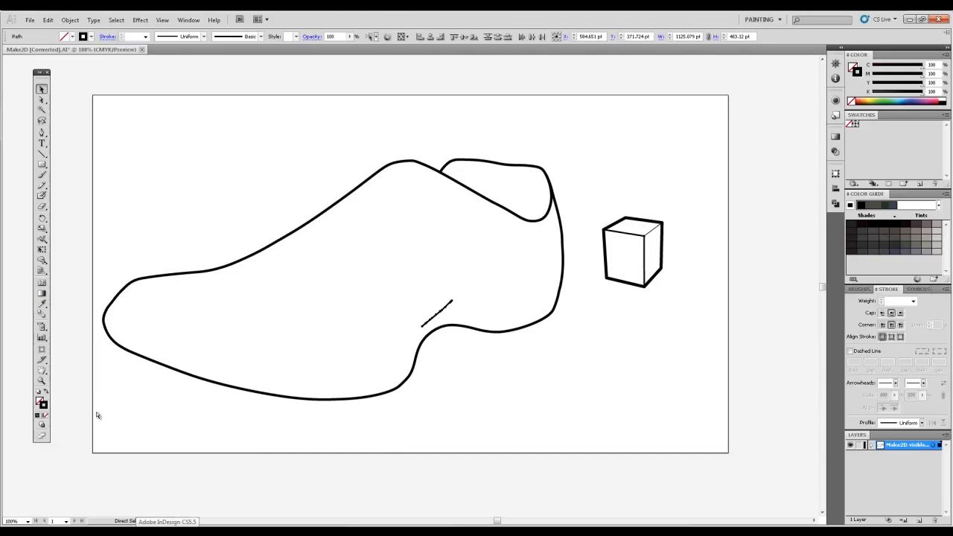
pyautogui.hotkey('alt', 'Tab')
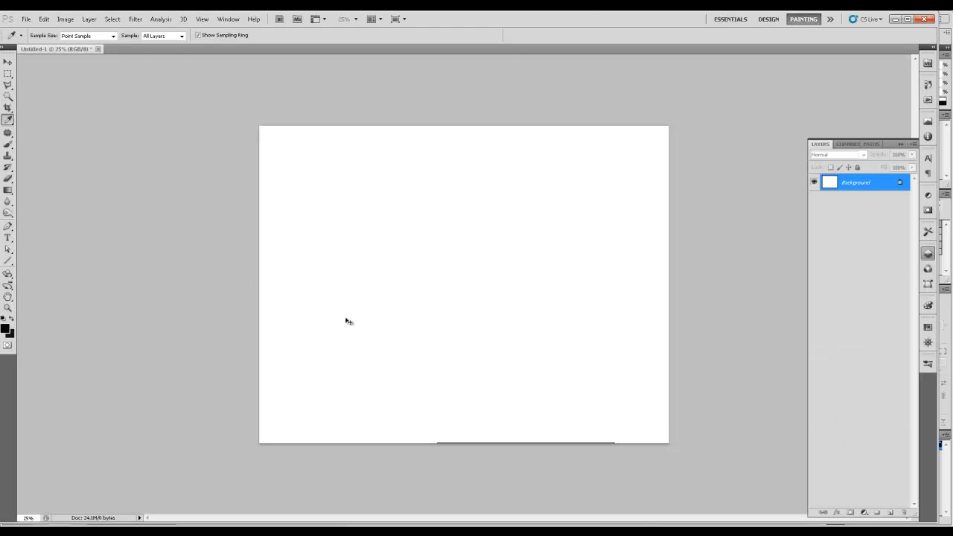
# Step: Paste the artwork as pixels, reposition it and enlarge it to nearly the full canvas width
pyautogui.hotkey('ctrl', 'v')
pyautogui.press('Return')
pyautogui.keyDown('alt'); pyautogui.keyDown('shift'); pyautogui.moveTo(260, 158); pyautogui.dragTo(469, 193); pyautogui.keyUp('shift'); pyautogui.keyUp('alt')
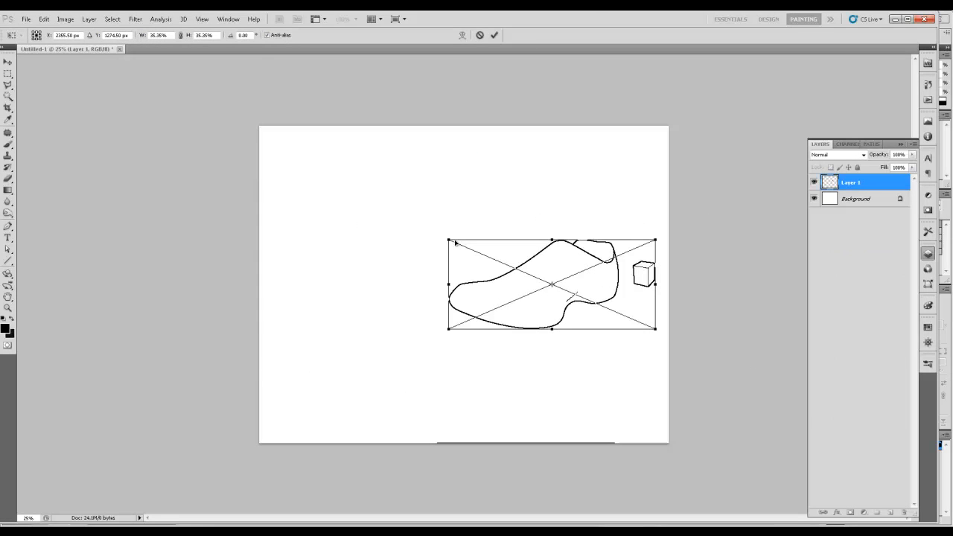
pyautogui.keyDown('shift'); pyautogui.moveTo(450, 240); pyautogui.dragTo(280, 138); pyautogui.keyUp('shift')
pyautogui.press('Return')
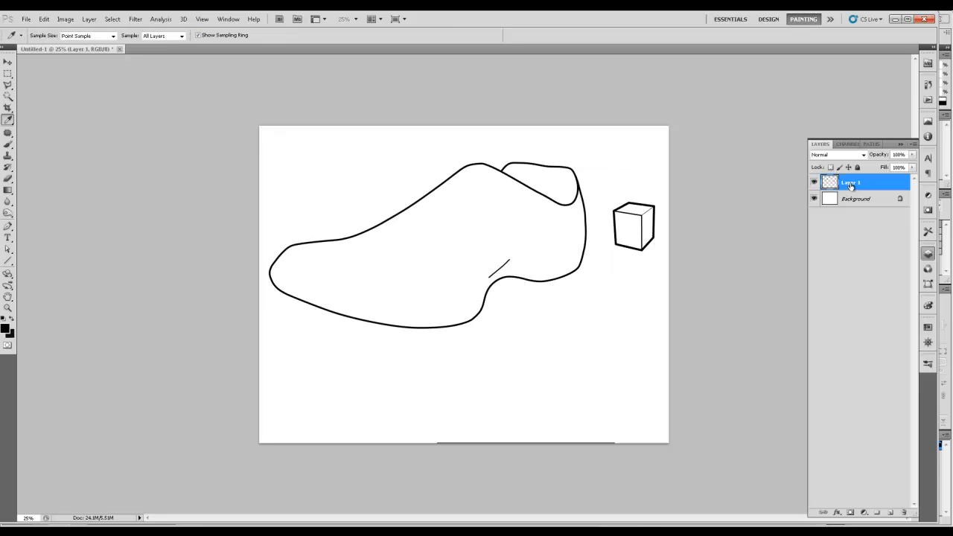
# Step: Try pasting the artwork as a path, and undo that paste
pyautogui.hotkey('ctrl', 'v')
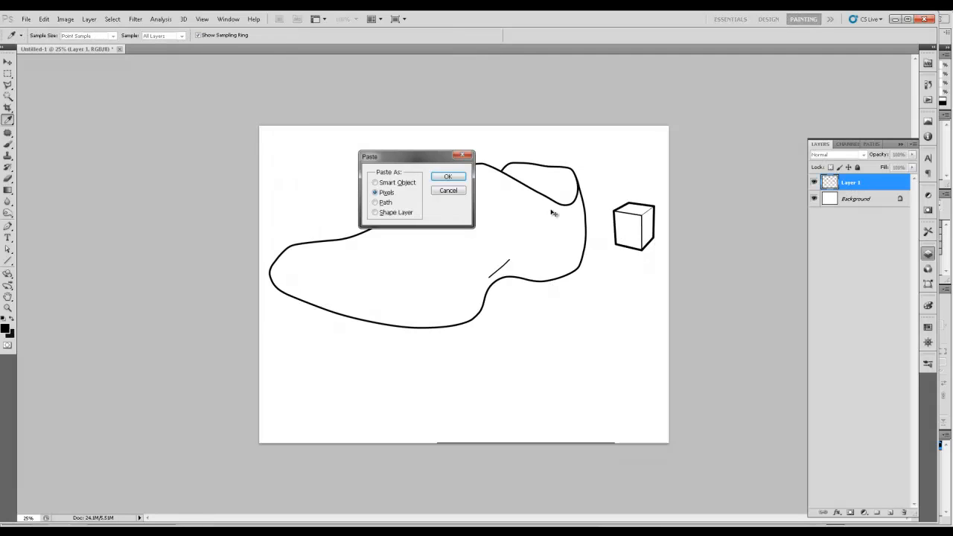
pyautogui.click(376, 203)
pyautogui.press('Return')
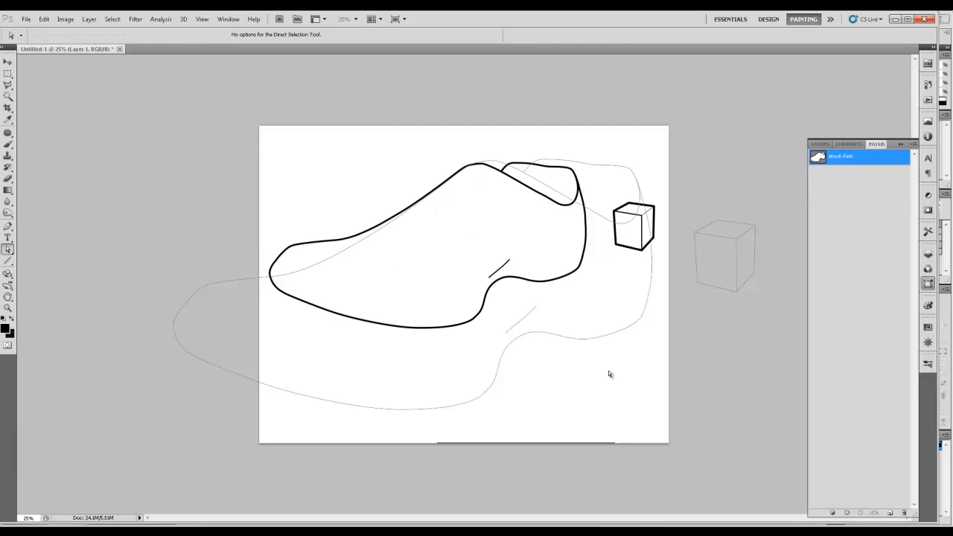
pyautogui.hotkey('ctrl', 'z')
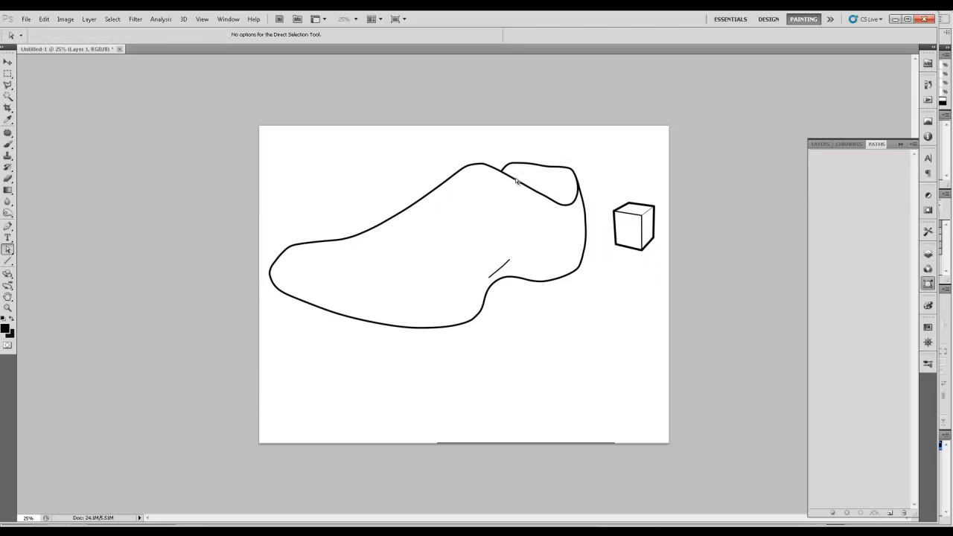
# Step: Switch to Rhino and bring up the Perspective viewport maximized in place of the Top view
pyautogui.press('alt')
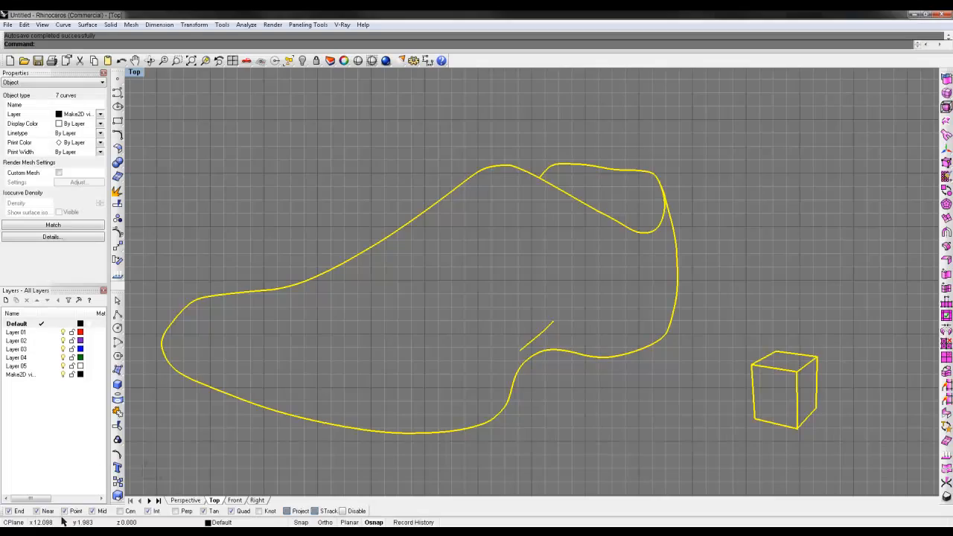
pyautogui.scroll(1, 528, 233)
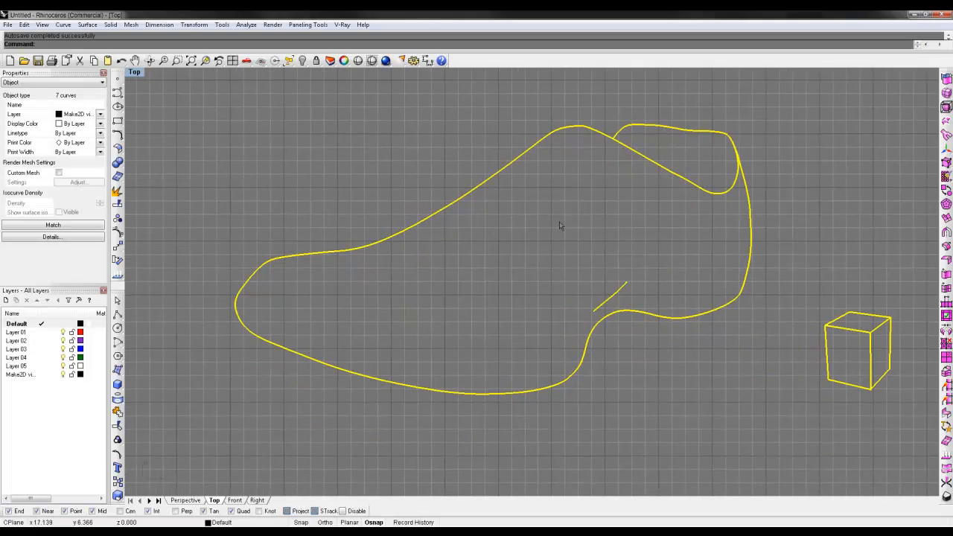
pyautogui.doubleClick(135, 72)
pyautogui.doubleClick(566, 75)
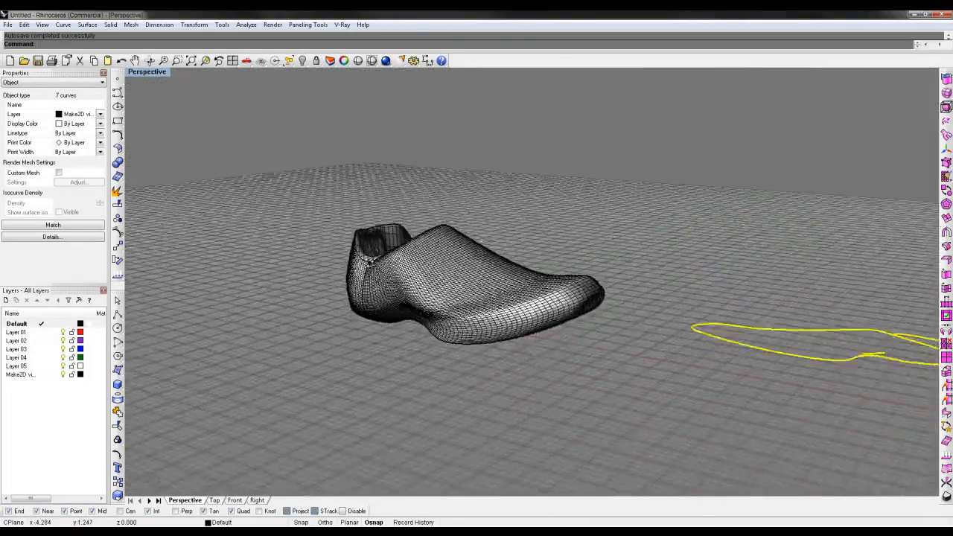
# Step: Generate a four-view 2-D drawing of the 3-D shoe model with Make 2-D Drawing
pyautogui.moveTo(370, 262); pyautogui.dragTo(525, 275, button='right')
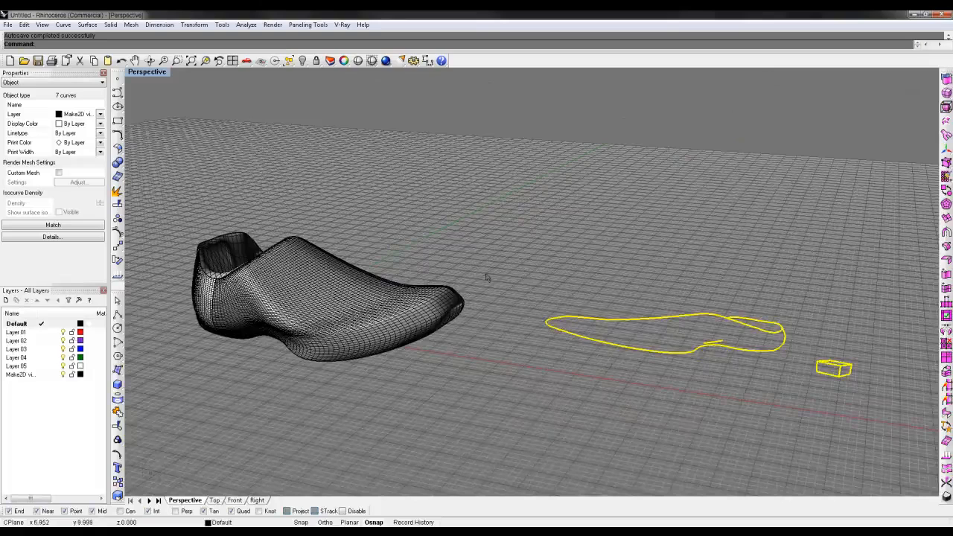
pyautogui.keyDown('shift'); pyautogui.moveTo(458, 258); pyautogui.dragTo(487, 249, button='right'); pyautogui.keyUp('shift')
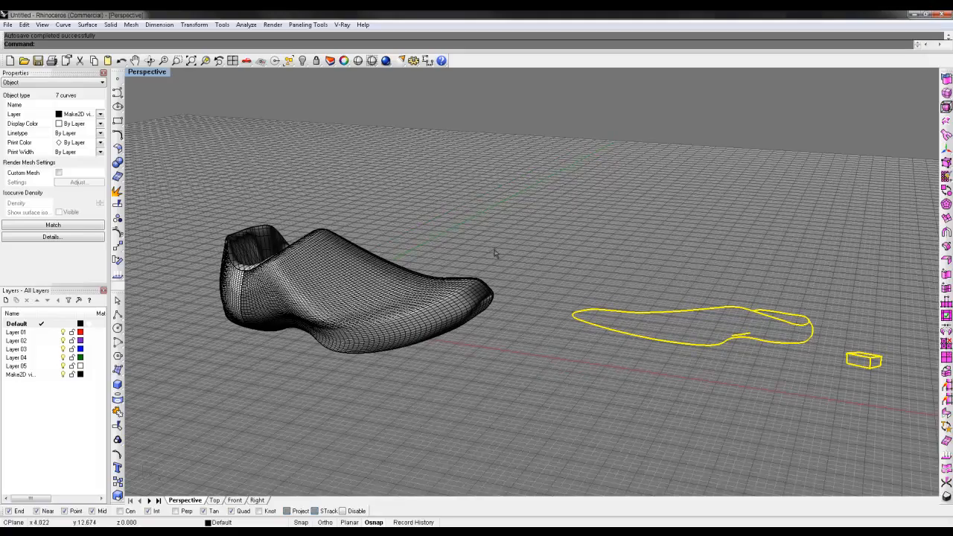
pyautogui.moveTo(493, 255)
pyautogui.mouseDown(button='right')
pyautogui.moveTo(532, 288)
pyautogui.moveTo(489, 256)
pyautogui.mouseUp(button='right')
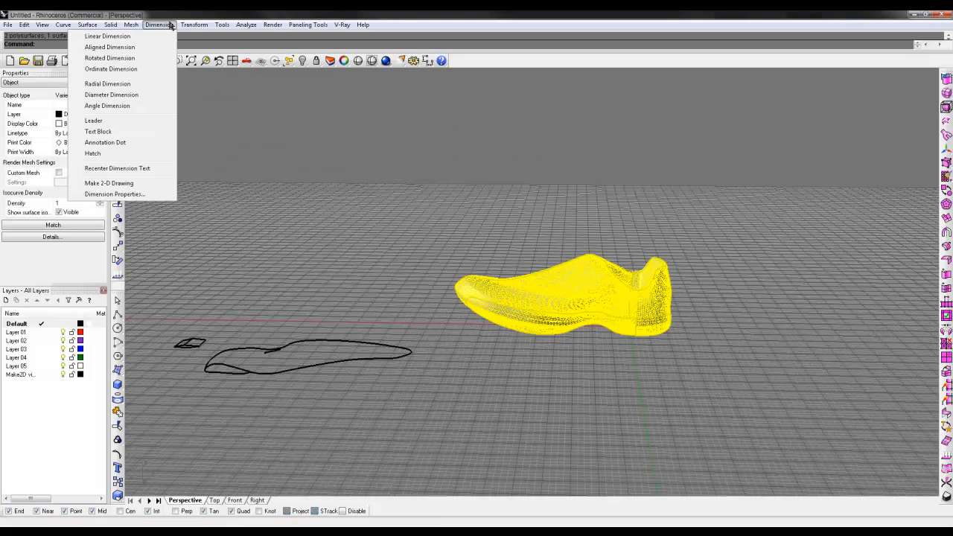
pyautogui.click(108, 182)
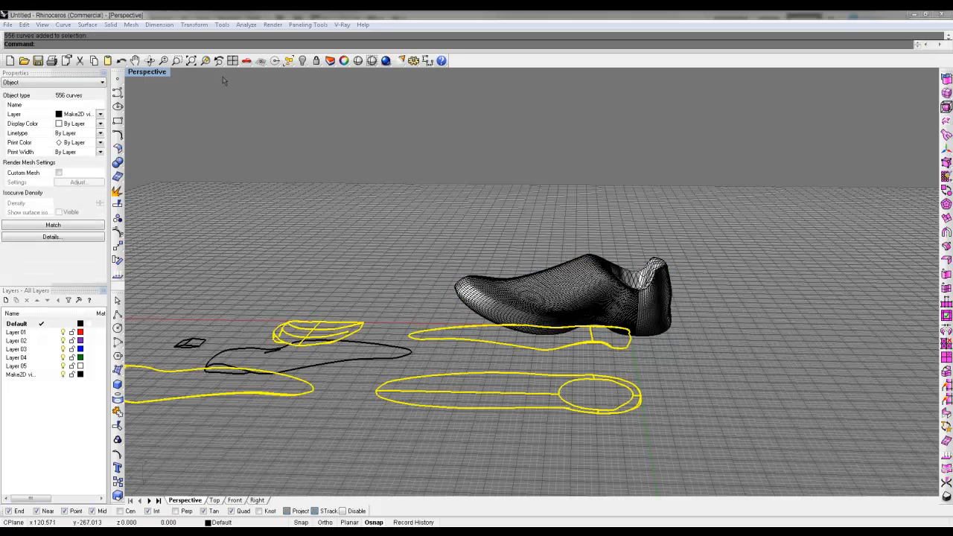
# Step: Maximize the Top viewport, move the four shoe views along X clear of the earlier shoe and cube line drawing, and deselect them
pyautogui.doubleClick(141, 73)
pyautogui.moveTo(300, 163); pyautogui.dragTo(255, 196, button='right')
pyautogui.doubleClick(136, 73)
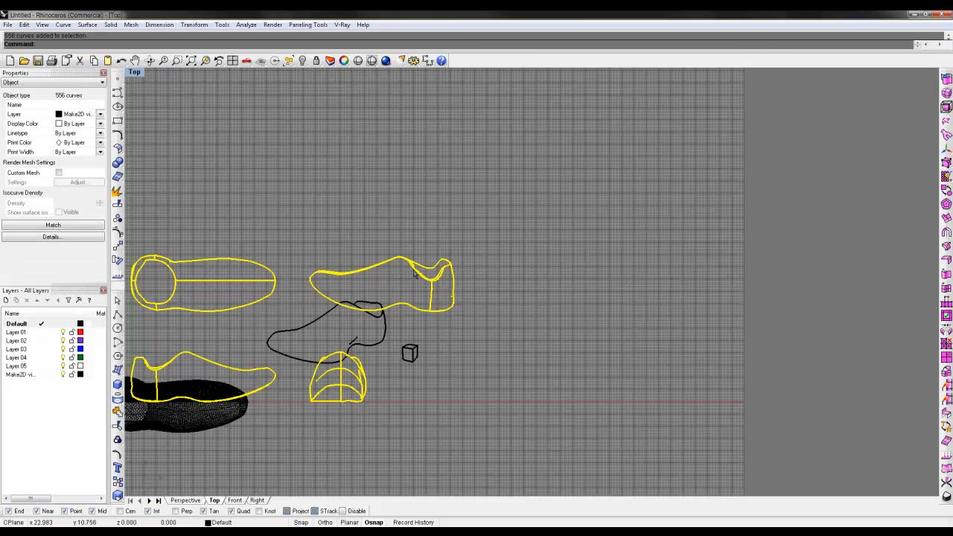
pyautogui.moveTo(413, 275); pyautogui.dragTo(761, 275)
pyautogui.moveTo(597, 419); pyautogui.dragTo(465, 389, button='right')
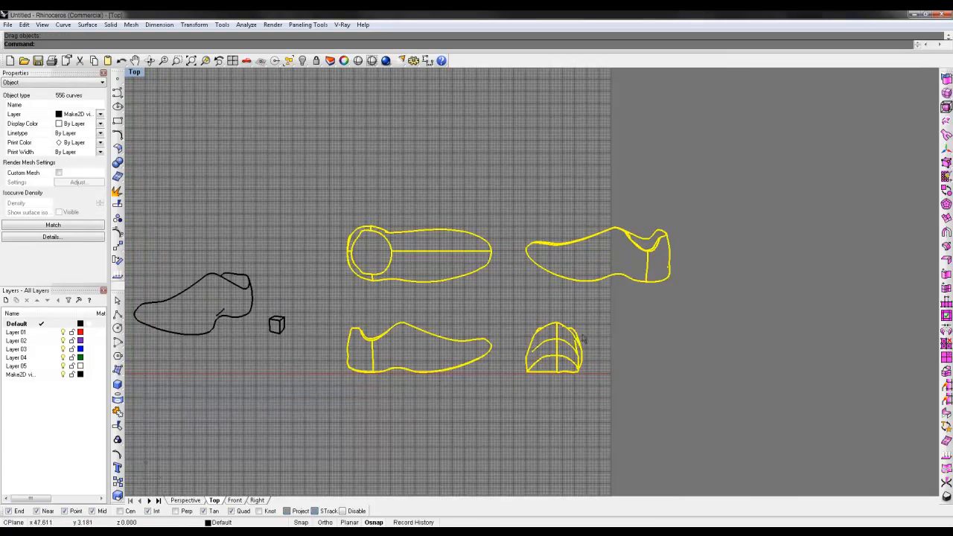
pyautogui.scroll(4, 569, 299)
pyautogui.click(569, 299)
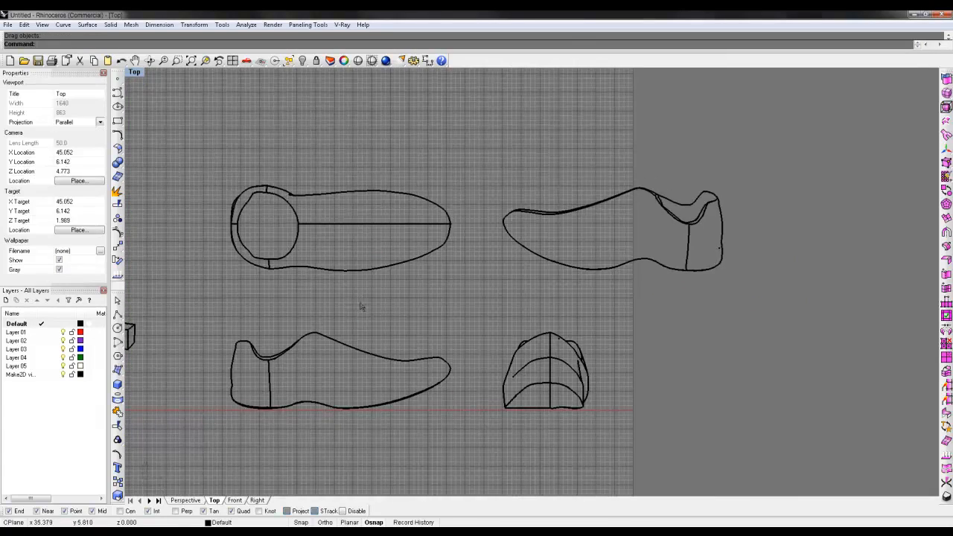
# Step: Add a horizontal linear dimension for the overall length of the shoe's plan view, placed above it
pyautogui.click(270, 384)
pyautogui.keyDown('shift'); pyautogui.click(327, 225); pyautogui.keyUp('shift')
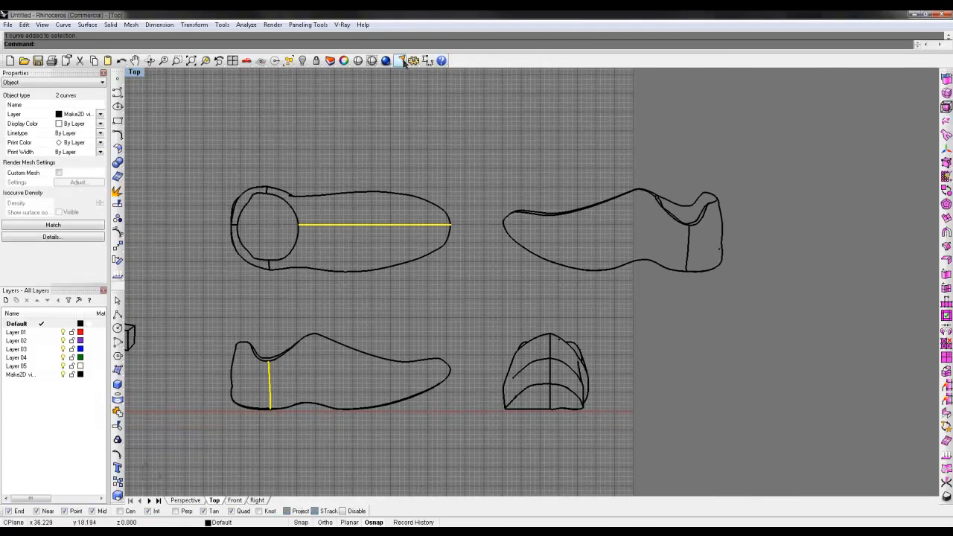
pyautogui.click(427, 61)
pyautogui.click(232, 225)
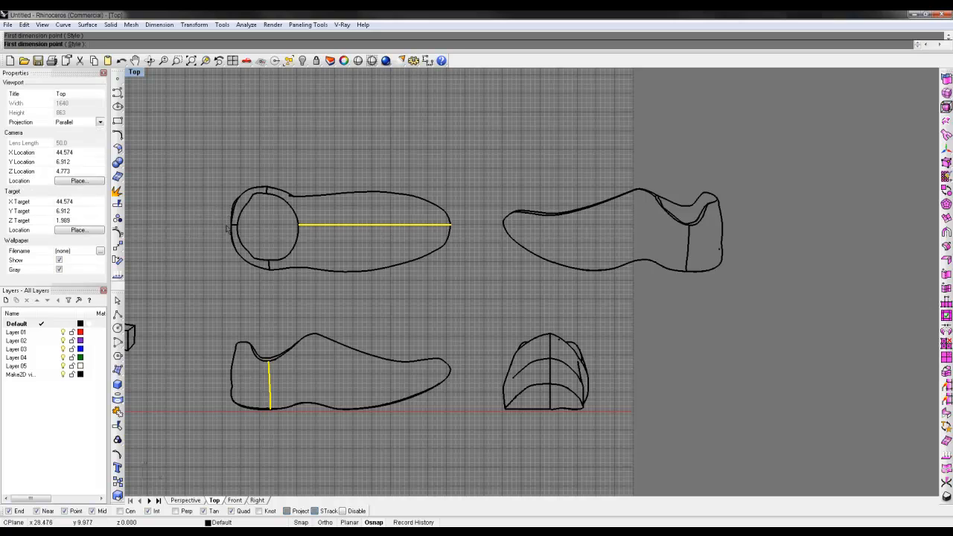
pyautogui.click(450, 223)
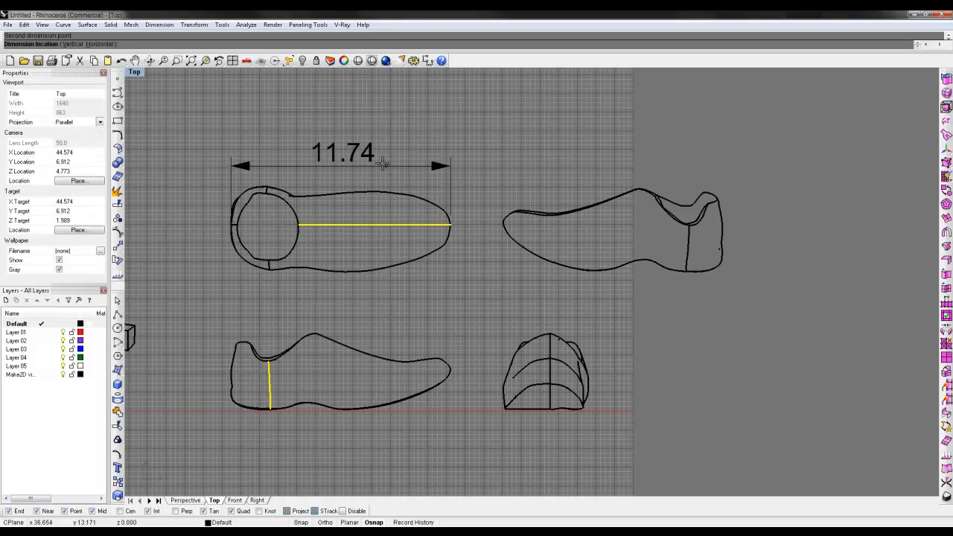
pyautogui.click(450, 163)
# Step: Add a vertical linear dimension across the heel of the shoe's plan view, placed beside the heel, and clear the selection
pyautogui.press('Return')
pyautogui.click(267, 185)
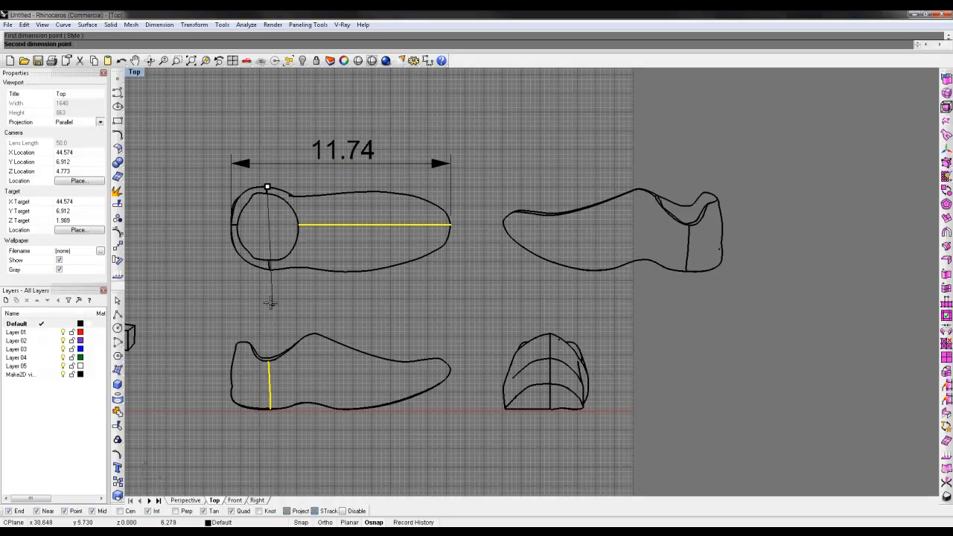
pyautogui.click(269, 270)
pyautogui.click(206, 269)
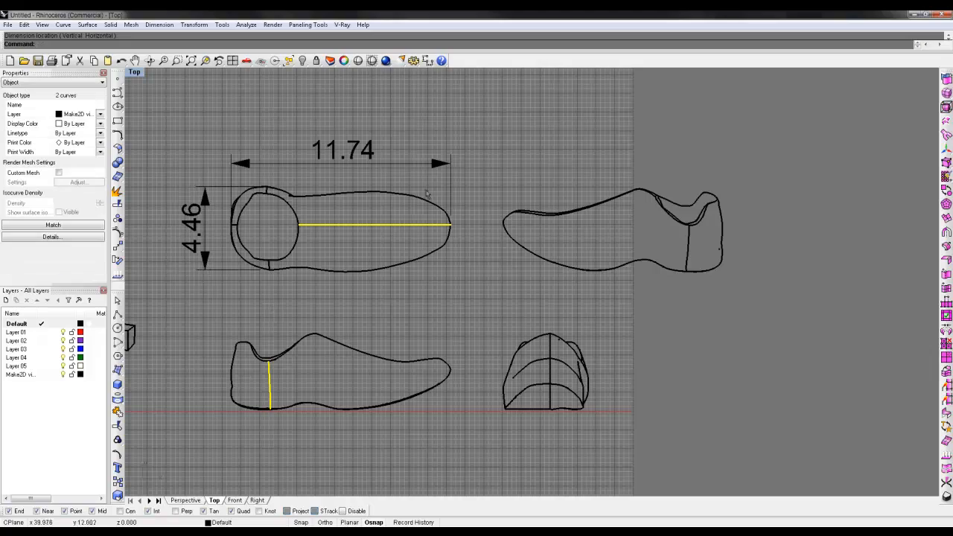
pyautogui.moveTo(294, 305); pyautogui.dragTo(406, 293, button='right')
pyautogui.scroll(-4, 406, 295)
pyautogui.press('Escape')
# Step: Widen the layer name column, and turn the Make2D visible lines layer off and back on to check which curves it holds
pyautogui.moveTo(360, 314); pyautogui.dragTo(529, 321, button='right')
pyautogui.scroll(-2, 528, 322)
pyautogui.moveTo(496, 264); pyautogui.dragTo(505, 233, button='right')
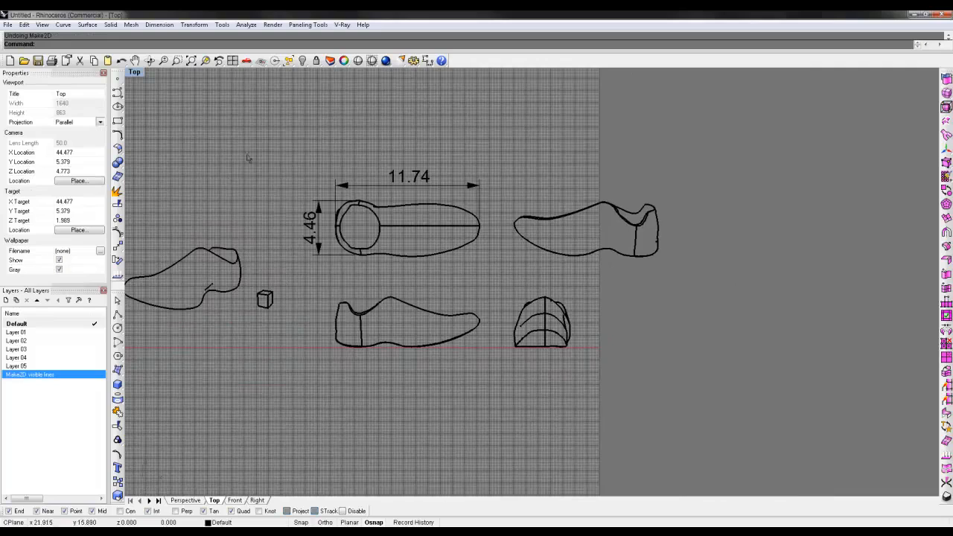
pyautogui.moveTo(232, 180); pyautogui.dragTo(392, 183, button='right')
pyautogui.click(359, 254)
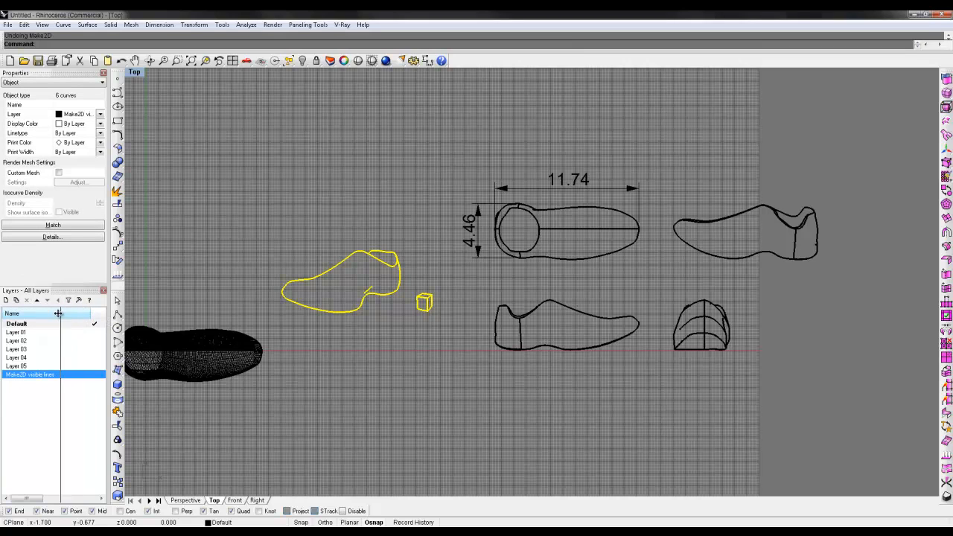
pyautogui.doubleClick(84, 313)
pyautogui.click(82, 375)
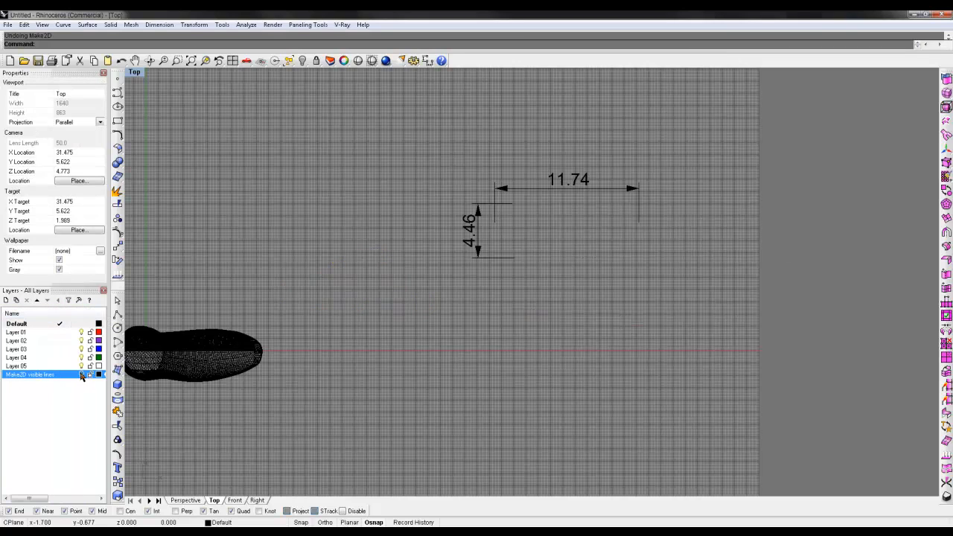
pyautogui.click(82, 375)
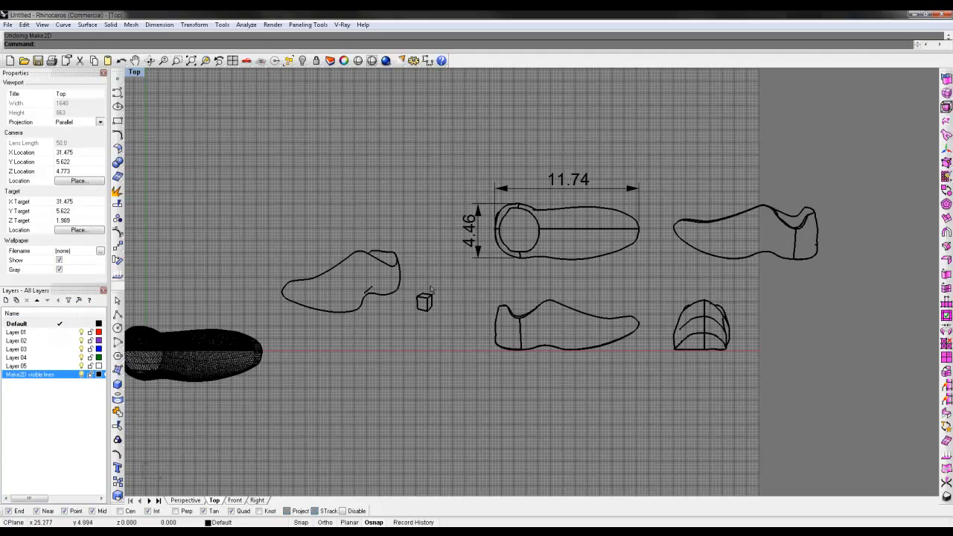
# Step: Delete the horizontal and vertical dimensions from the shoe's plan view
pyautogui.click(568, 307)
pyautogui.click(595, 305)
pyautogui.click(474, 221)
pyautogui.keyDown('shift'); pyautogui.click(554, 182); pyautogui.keyUp('shift')
pyautogui.press('Delete')
# Step: Restore the four-viewport layout from the maximized Top view
pyautogui.moveTo(348, 295); pyautogui.dragTo(389, 310, button='right')
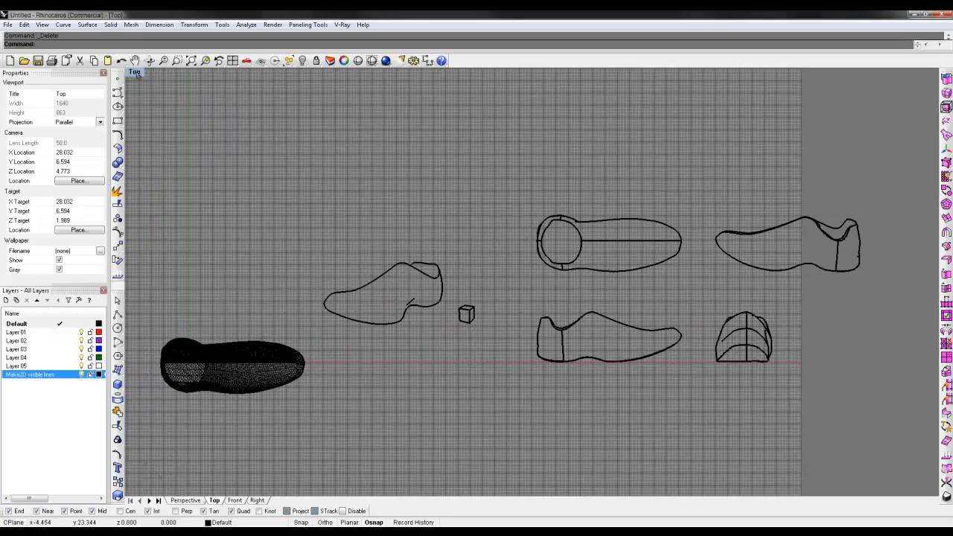
pyautogui.doubleClick(135, 73)
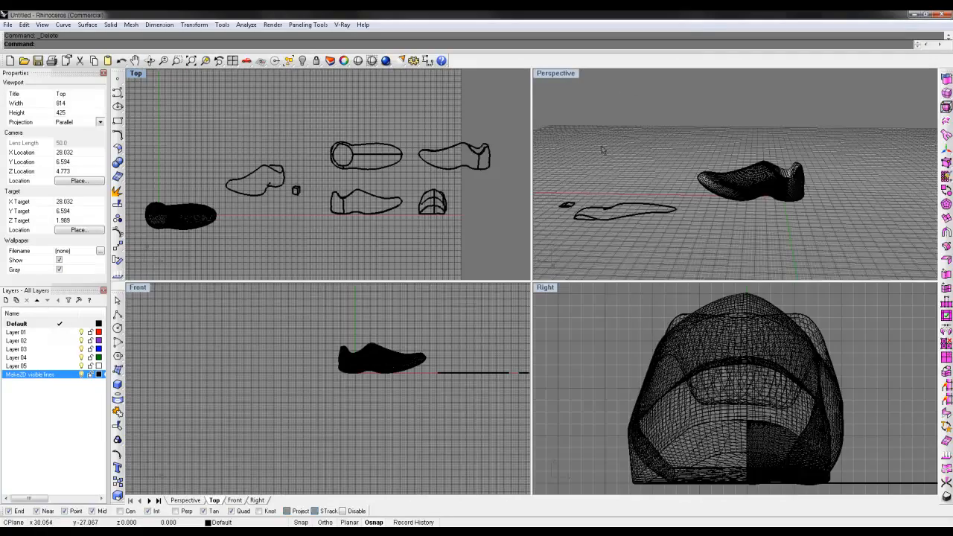